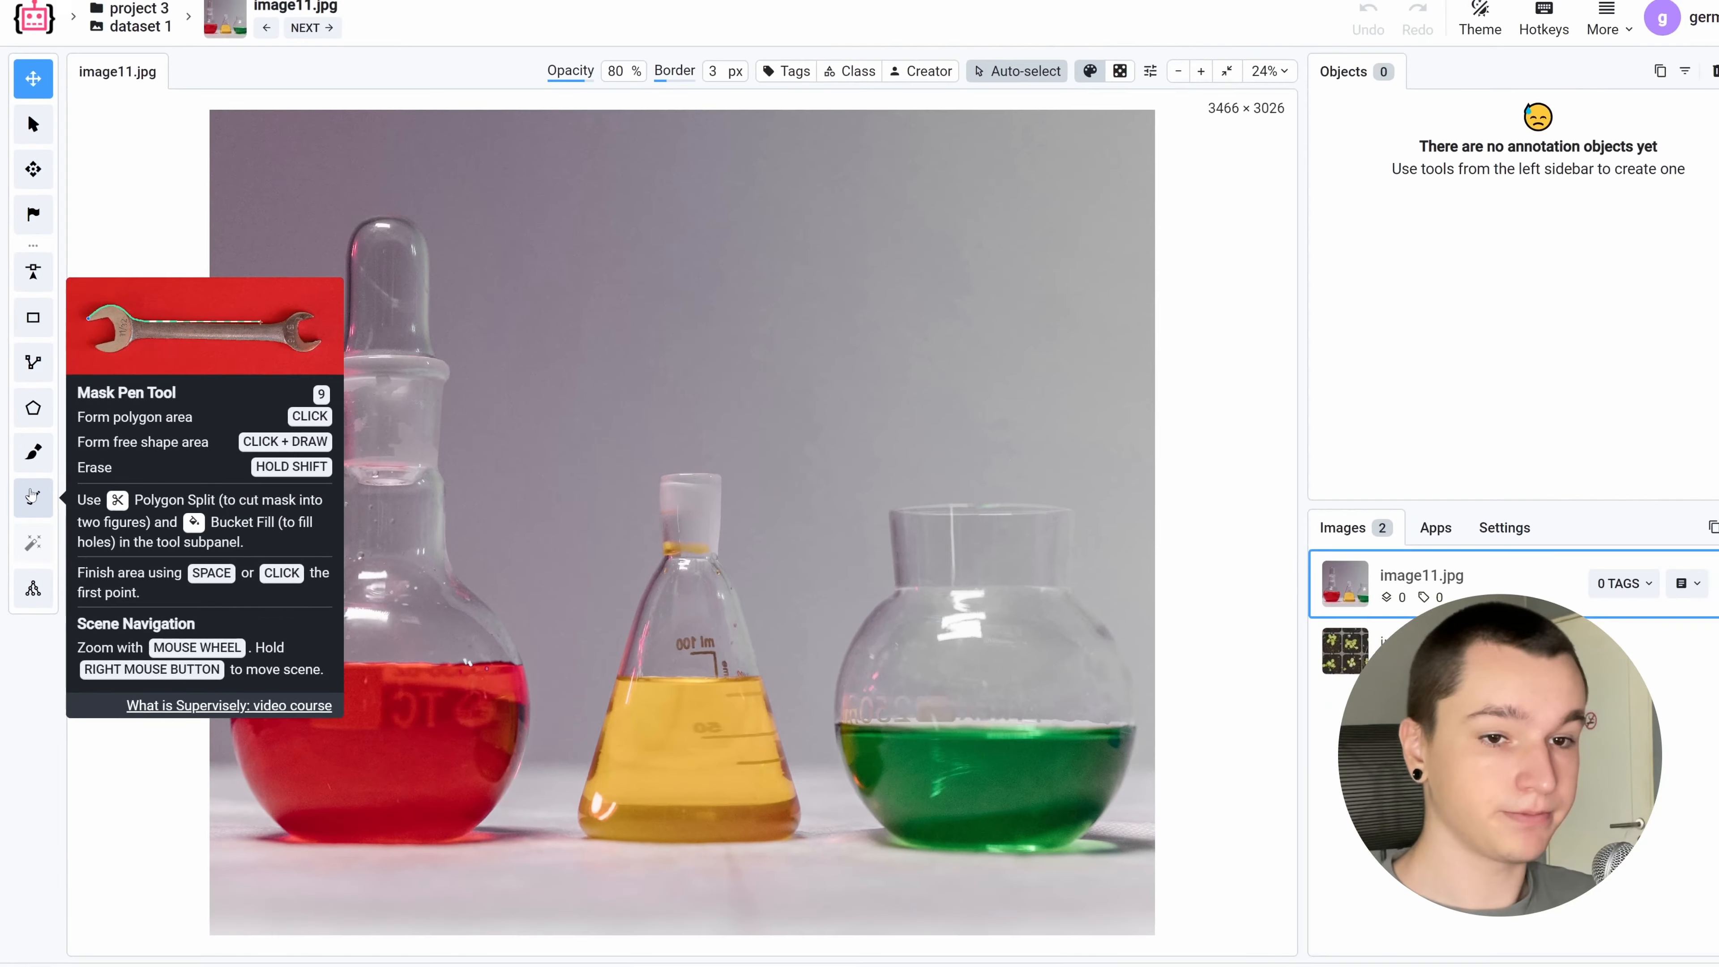
Outline the flask with green liquid using the Mask Pen tool as a round-bottom flask mask, and finish the object.
left_click(37, 519)
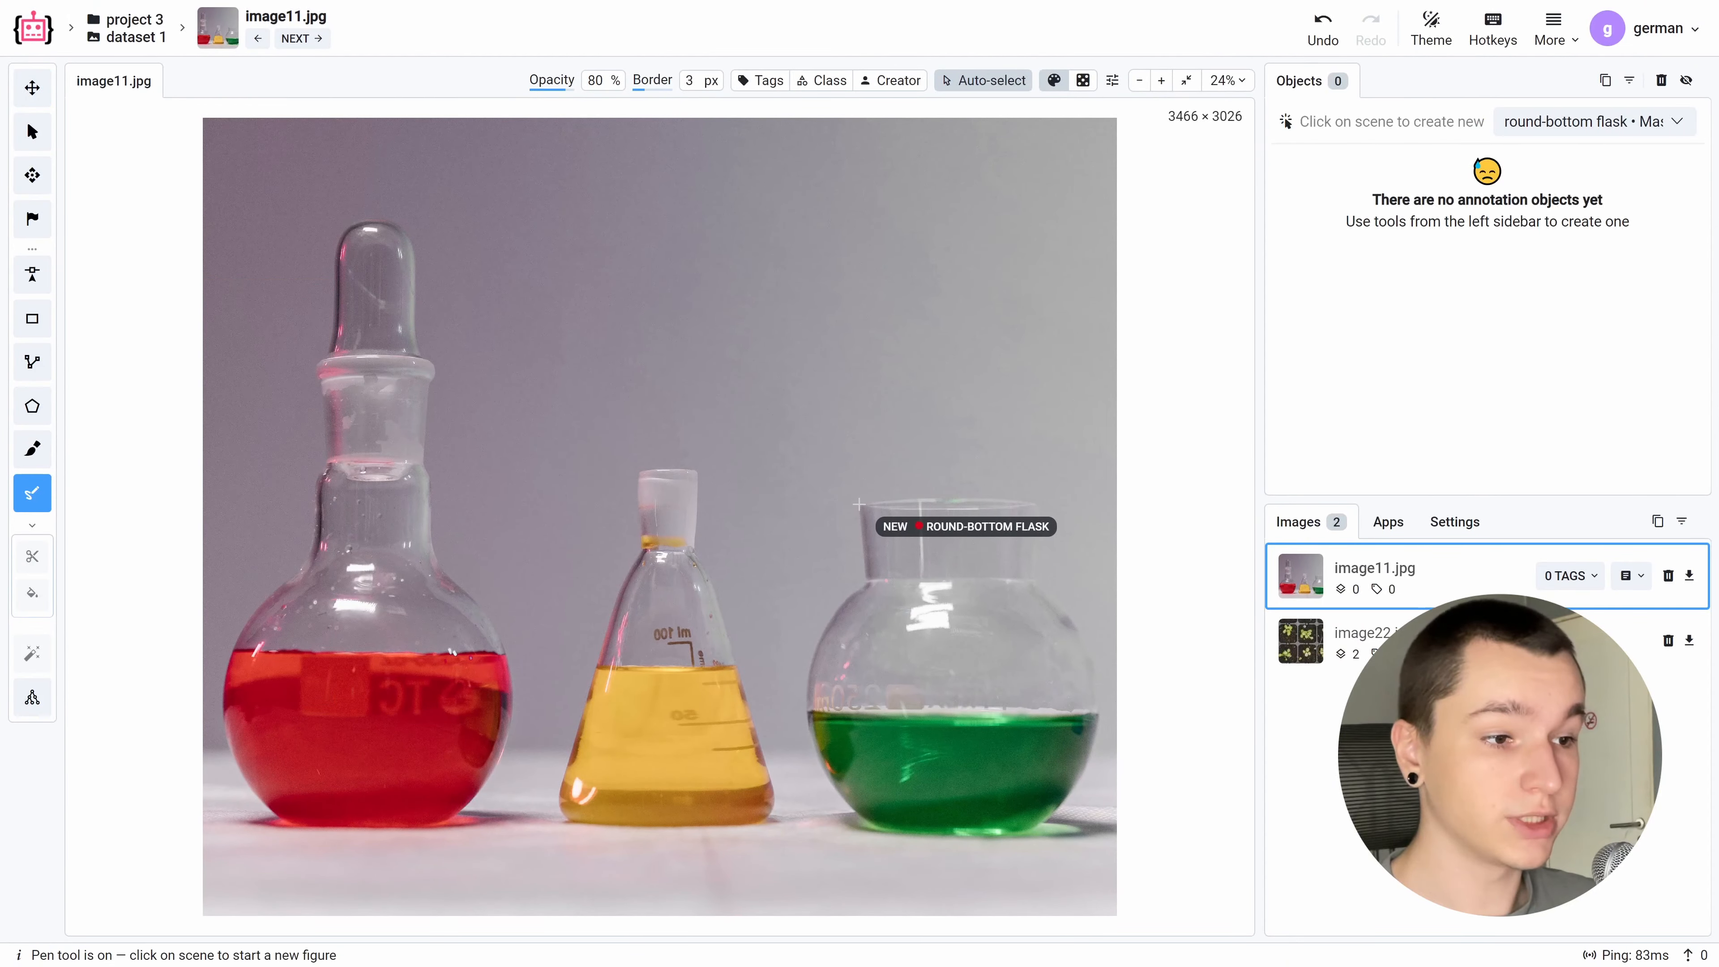
left_click(859, 504)
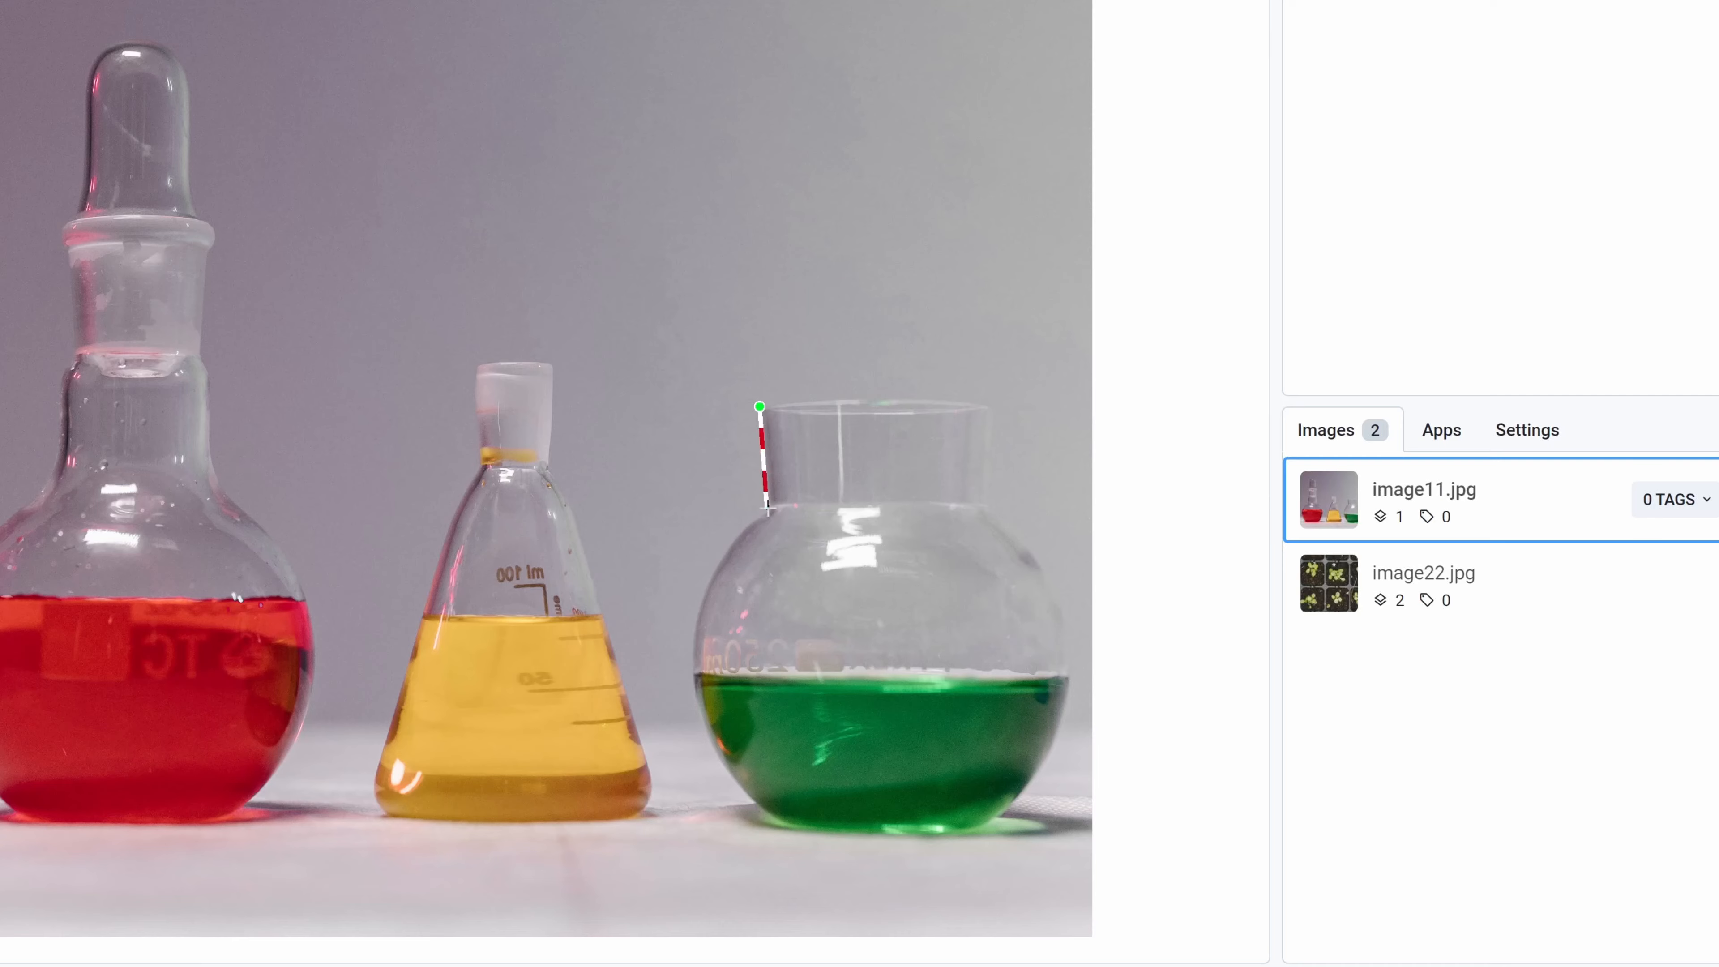
left_click(767, 508)
left_click(755, 520)
mouse_move(746, 527)
left_mouse_down()
mouse_move(694, 623)
mouse_move(691, 677)
mouse_move(752, 801)
mouse_move(786, 823)
mouse_move(926, 828)
mouse_move(793, 830)
mouse_move(947, 832)
mouse_move(861, 830)
mouse_move(985, 822)
mouse_move(1081, 780)
mouse_move(1098, 688)
mouse_move(1039, 587)
mouse_move(1035, 503)
mouse_move(861, 509)
left_mouse_up()
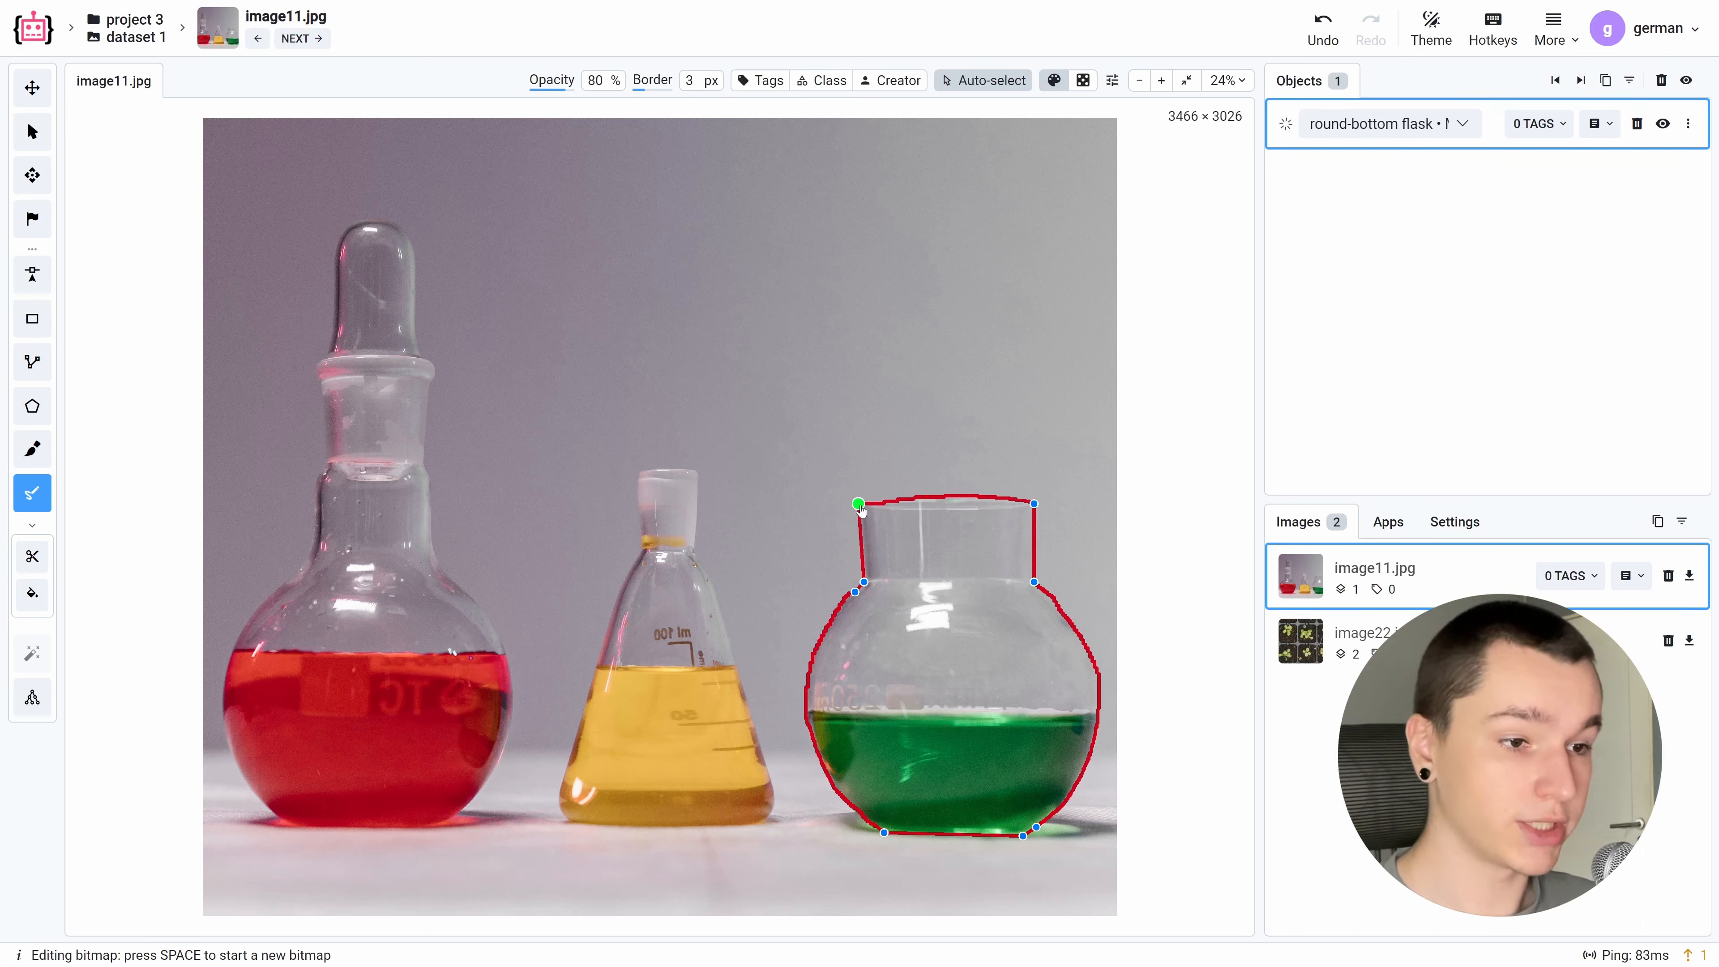
left_click(860, 506)
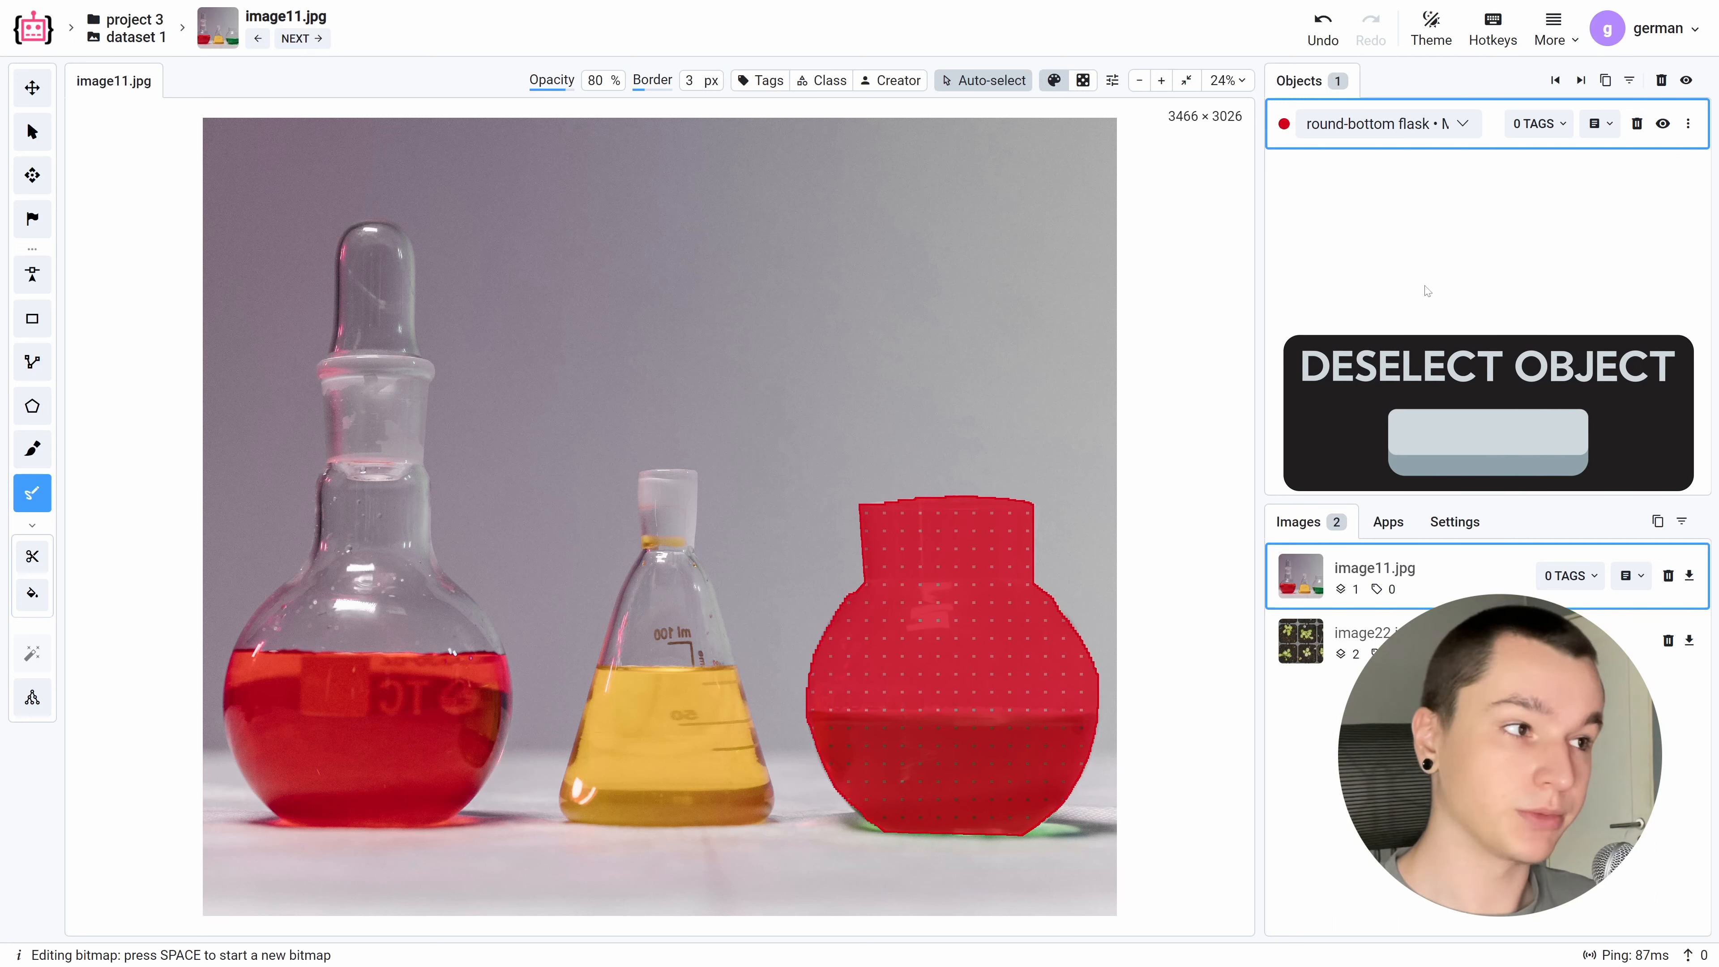
key("space")
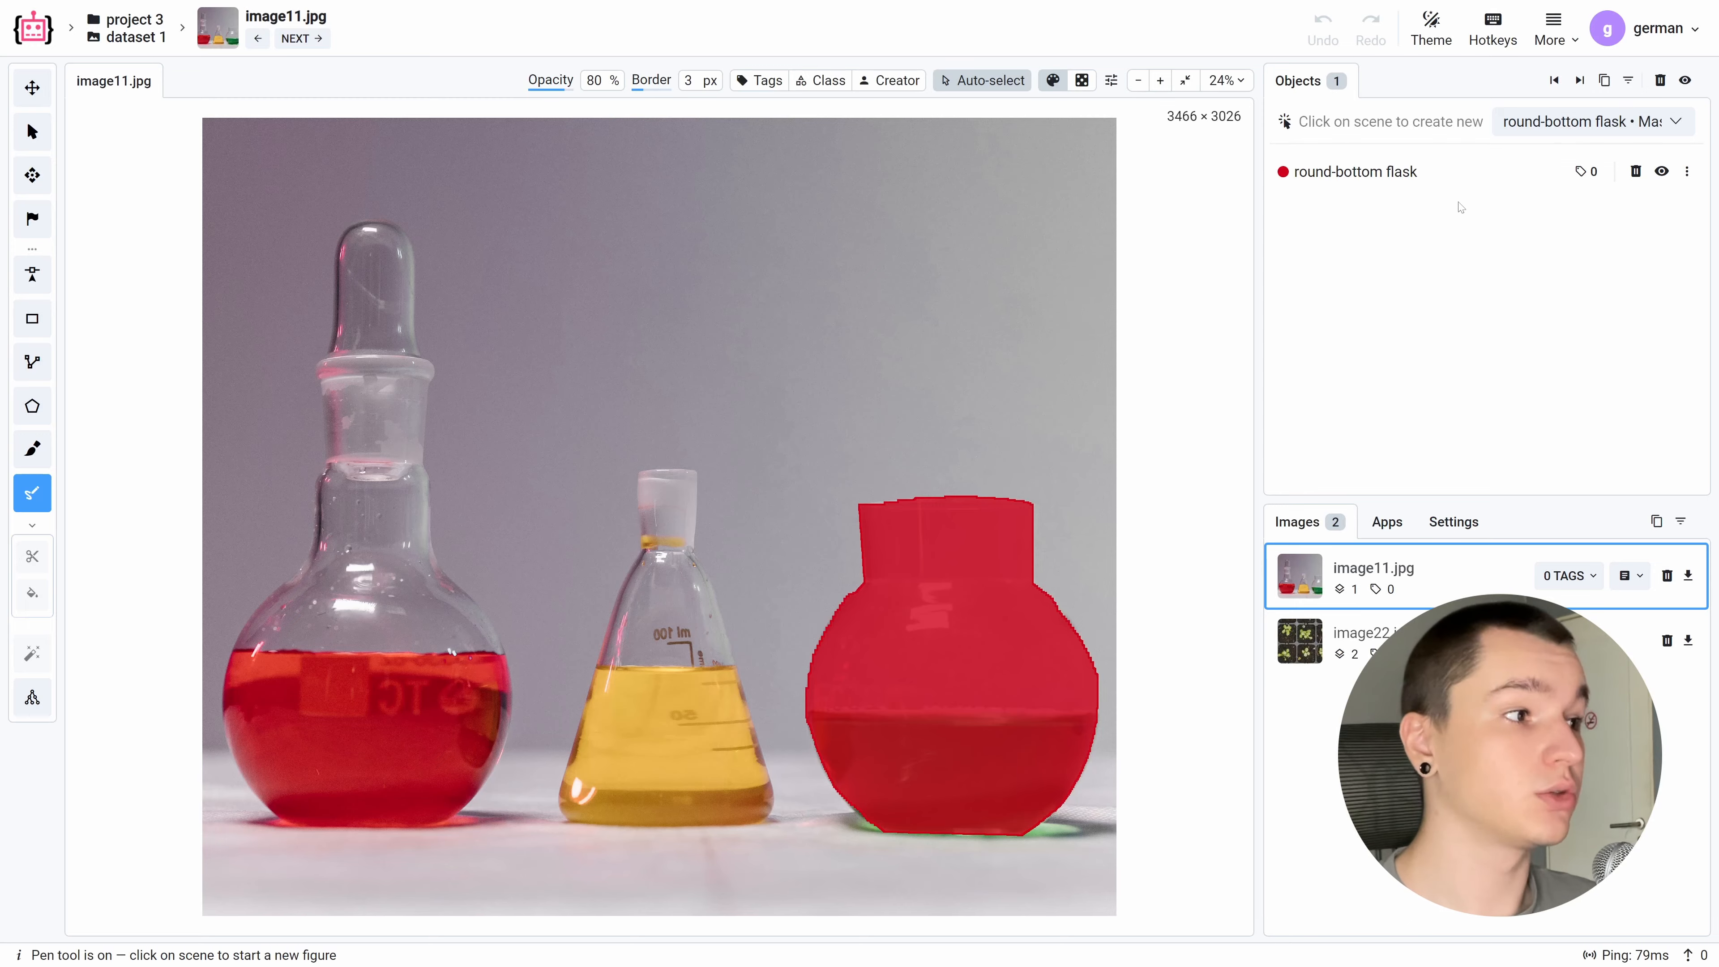
Create a new mask class named "flask" for the next object.
left_click(1583, 121)
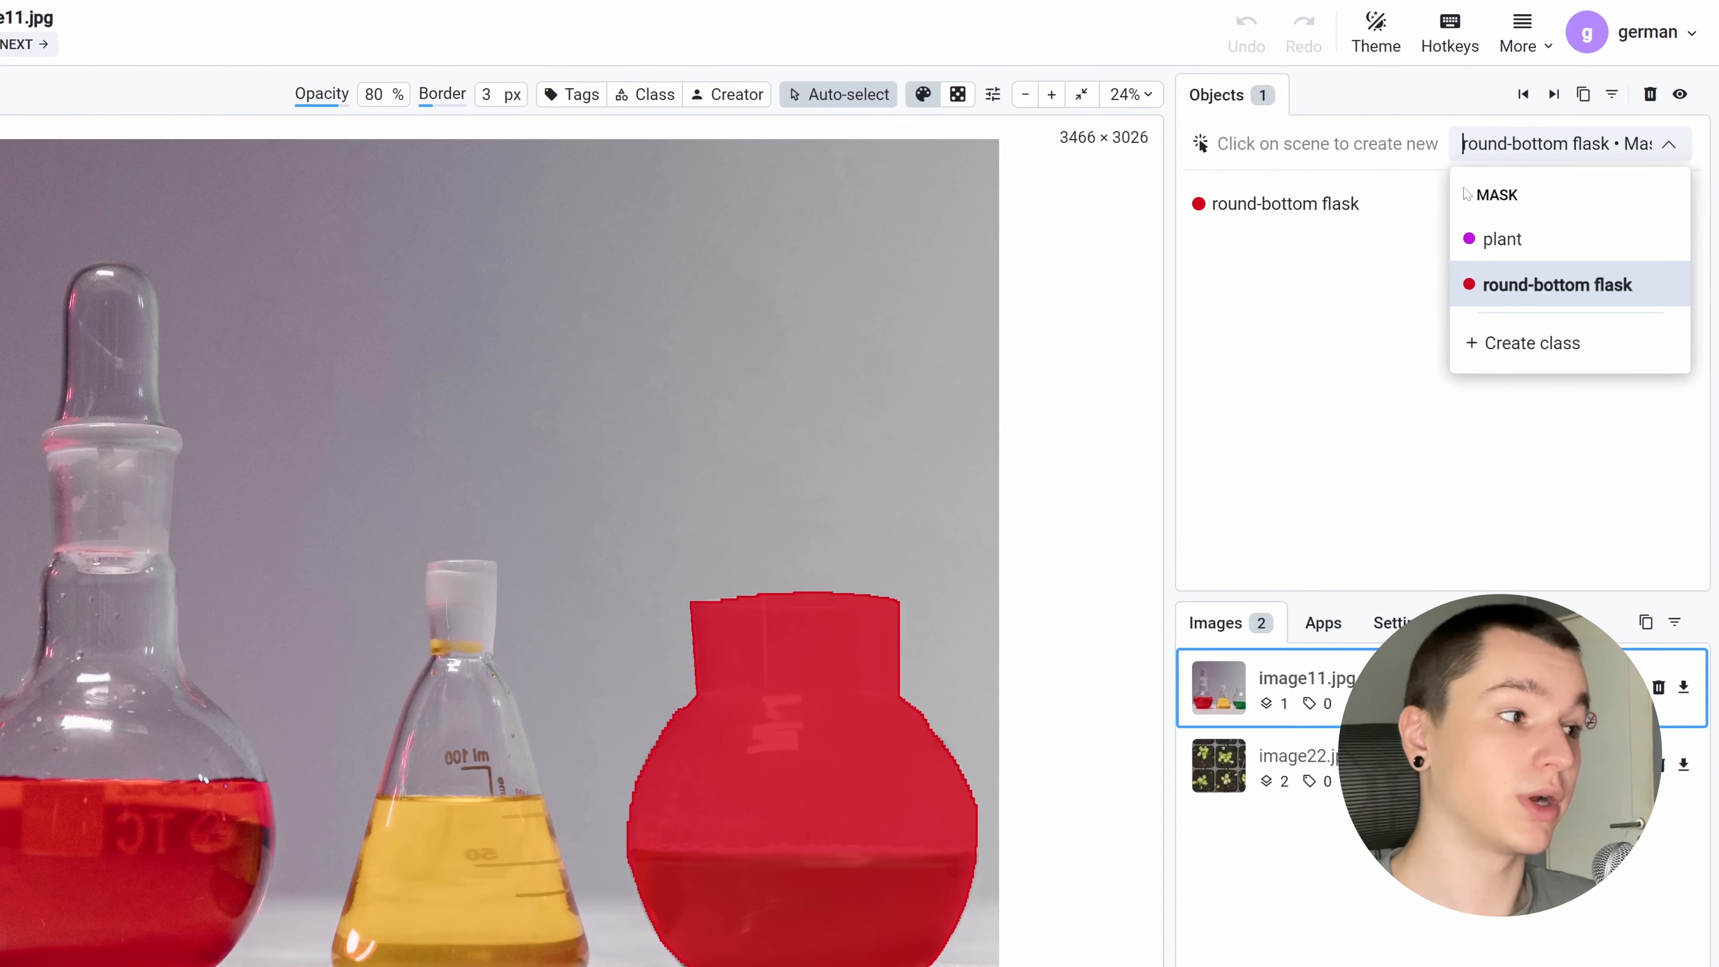
left_click(1482, 341)
type("fl")
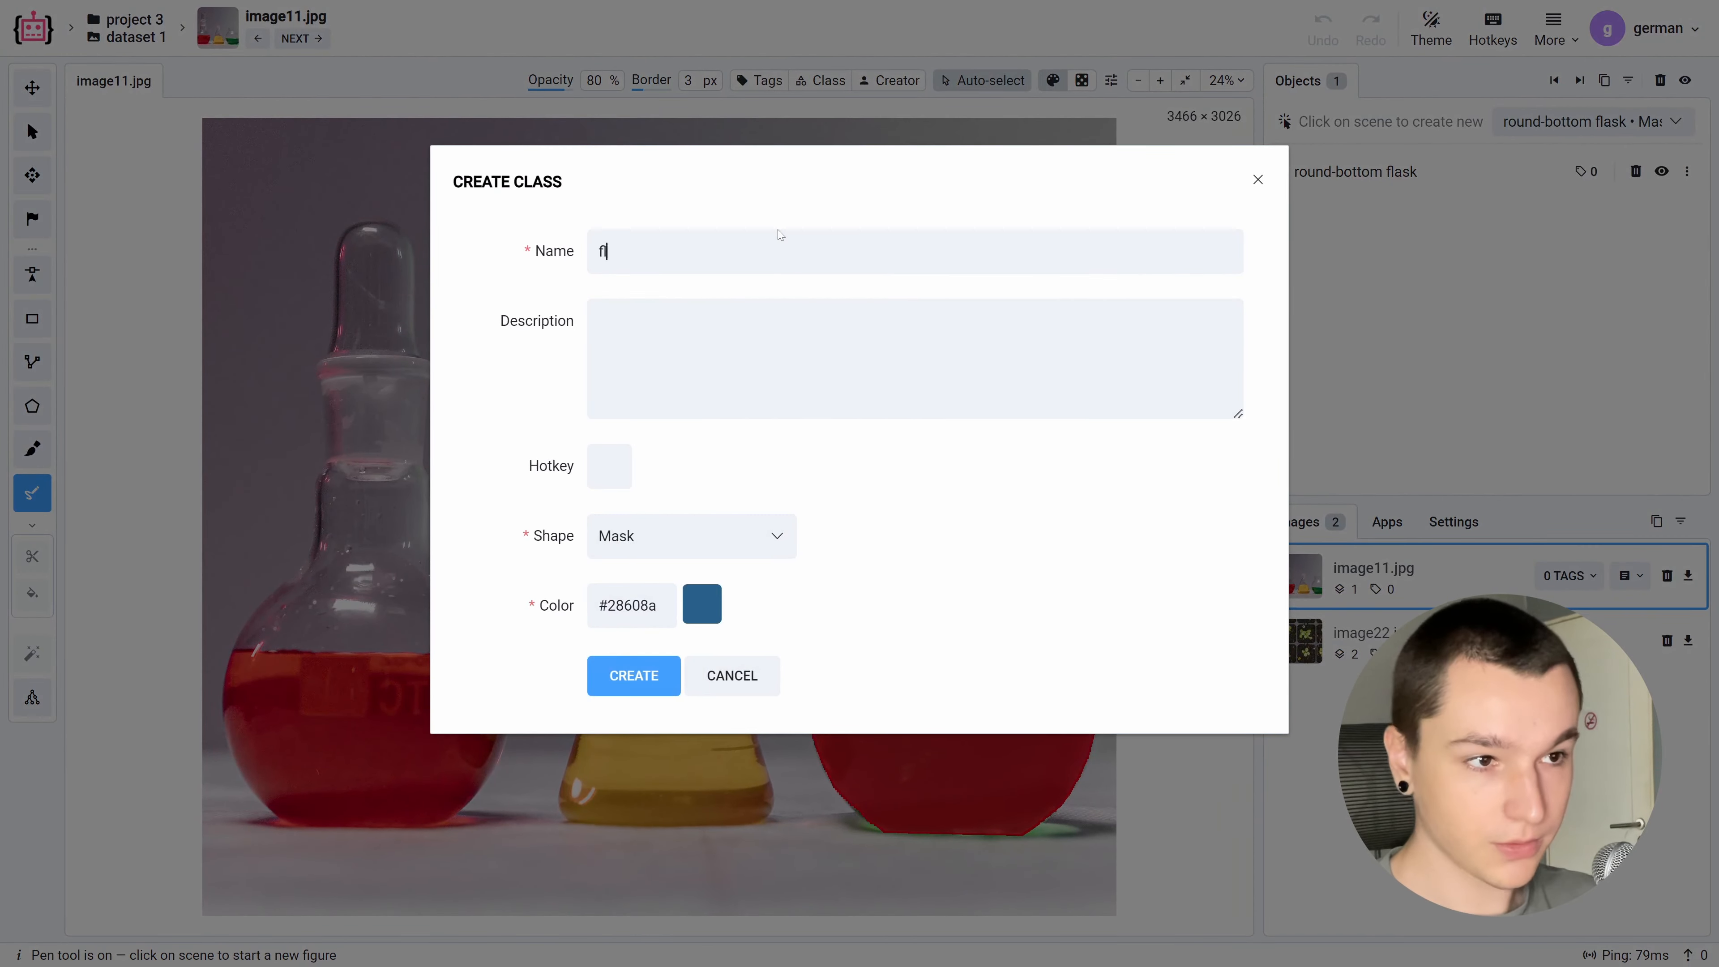
type("ask")
left_click(648, 677)
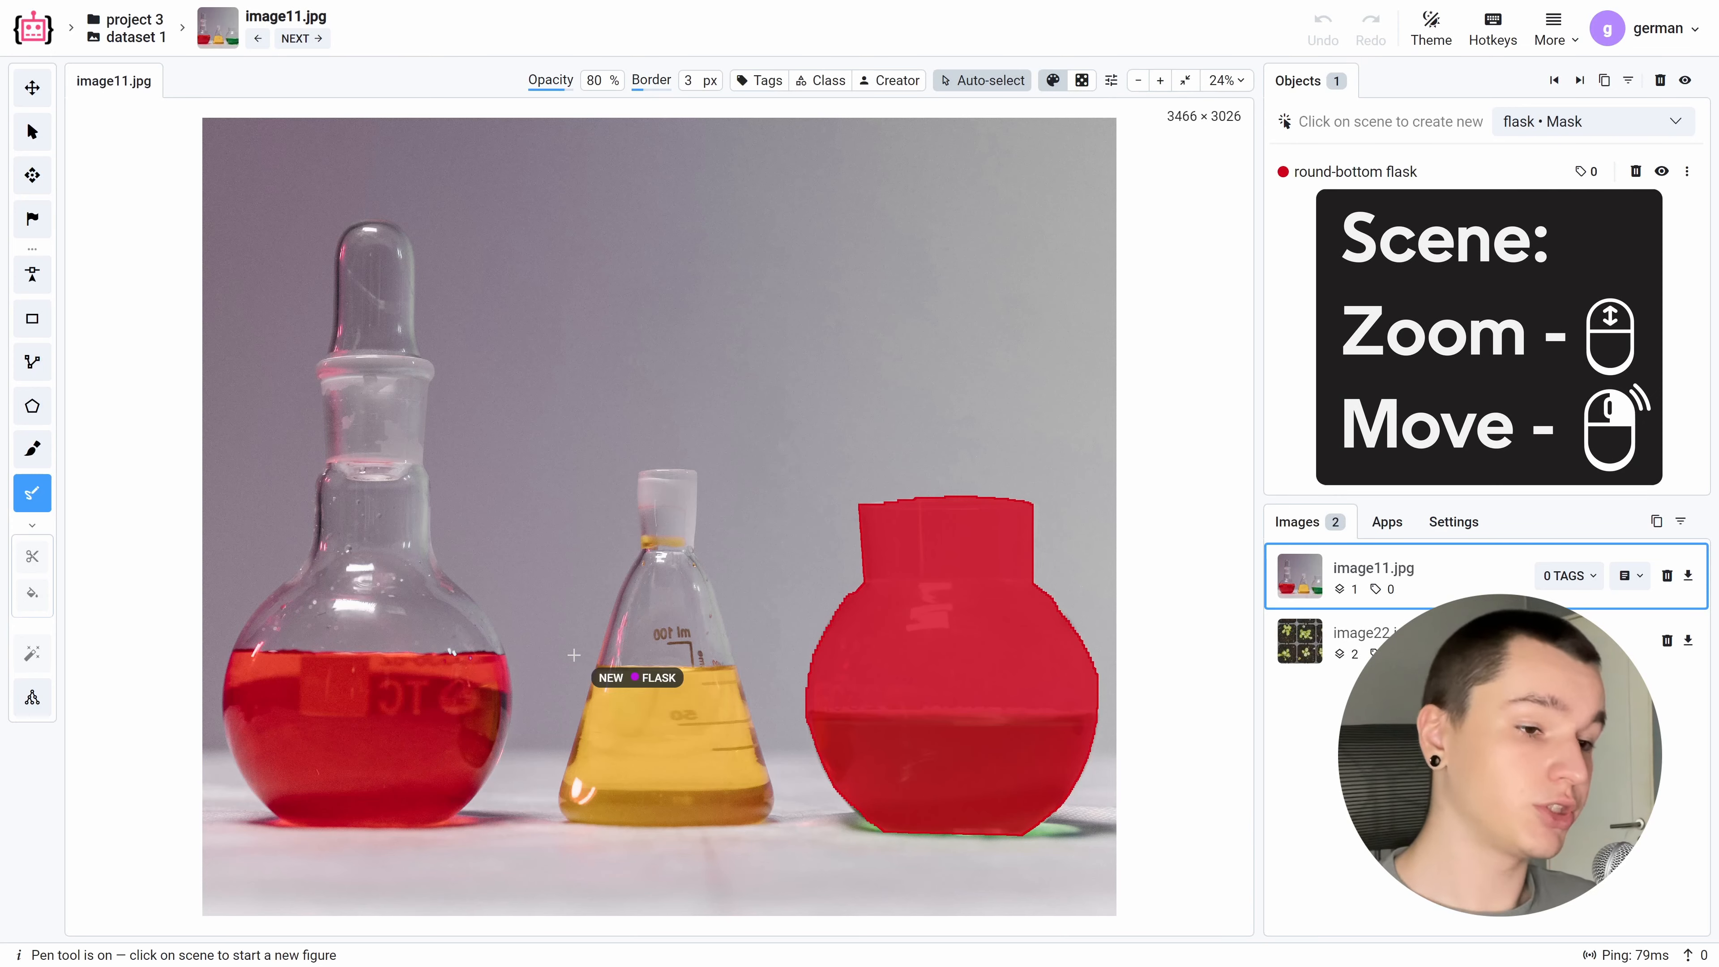
Draw a flask mask around the outline of the conical flask with yellow liquid in image11.jpg.
scroll(578, 583, "up", 3)
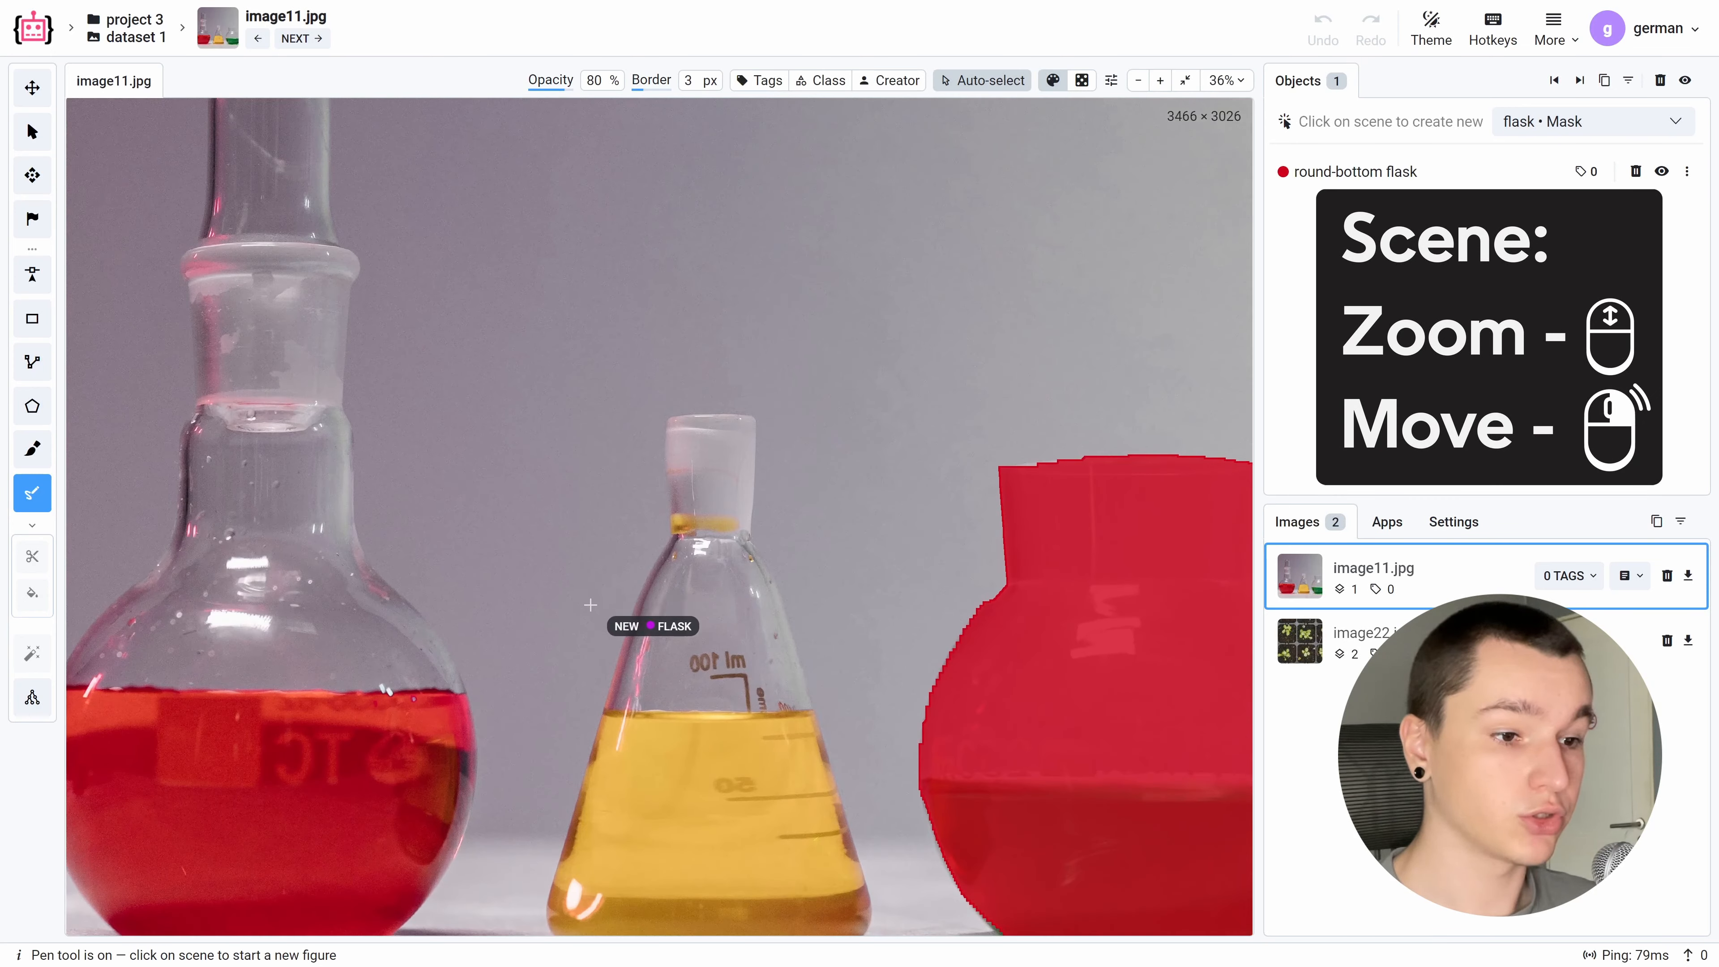
scroll(590, 605, "up", 3)
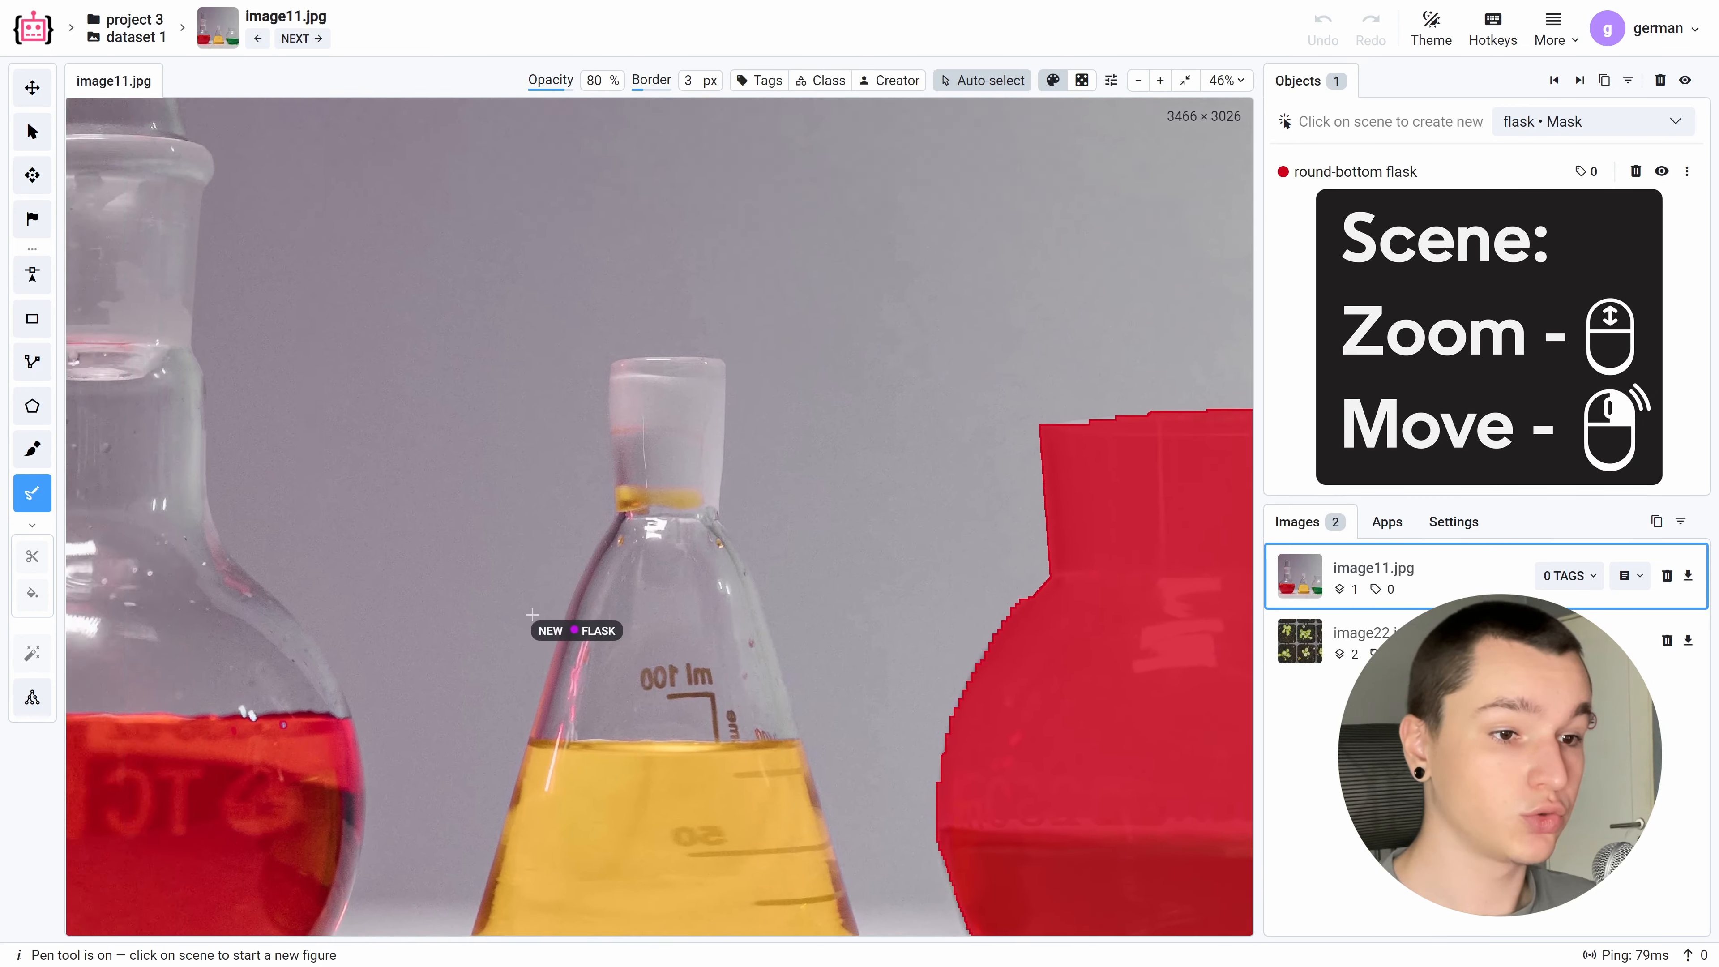
scroll(502, 602, "down", 3)
scroll(491, 353, "up", 3)
scroll(448, 754, "up", 2)
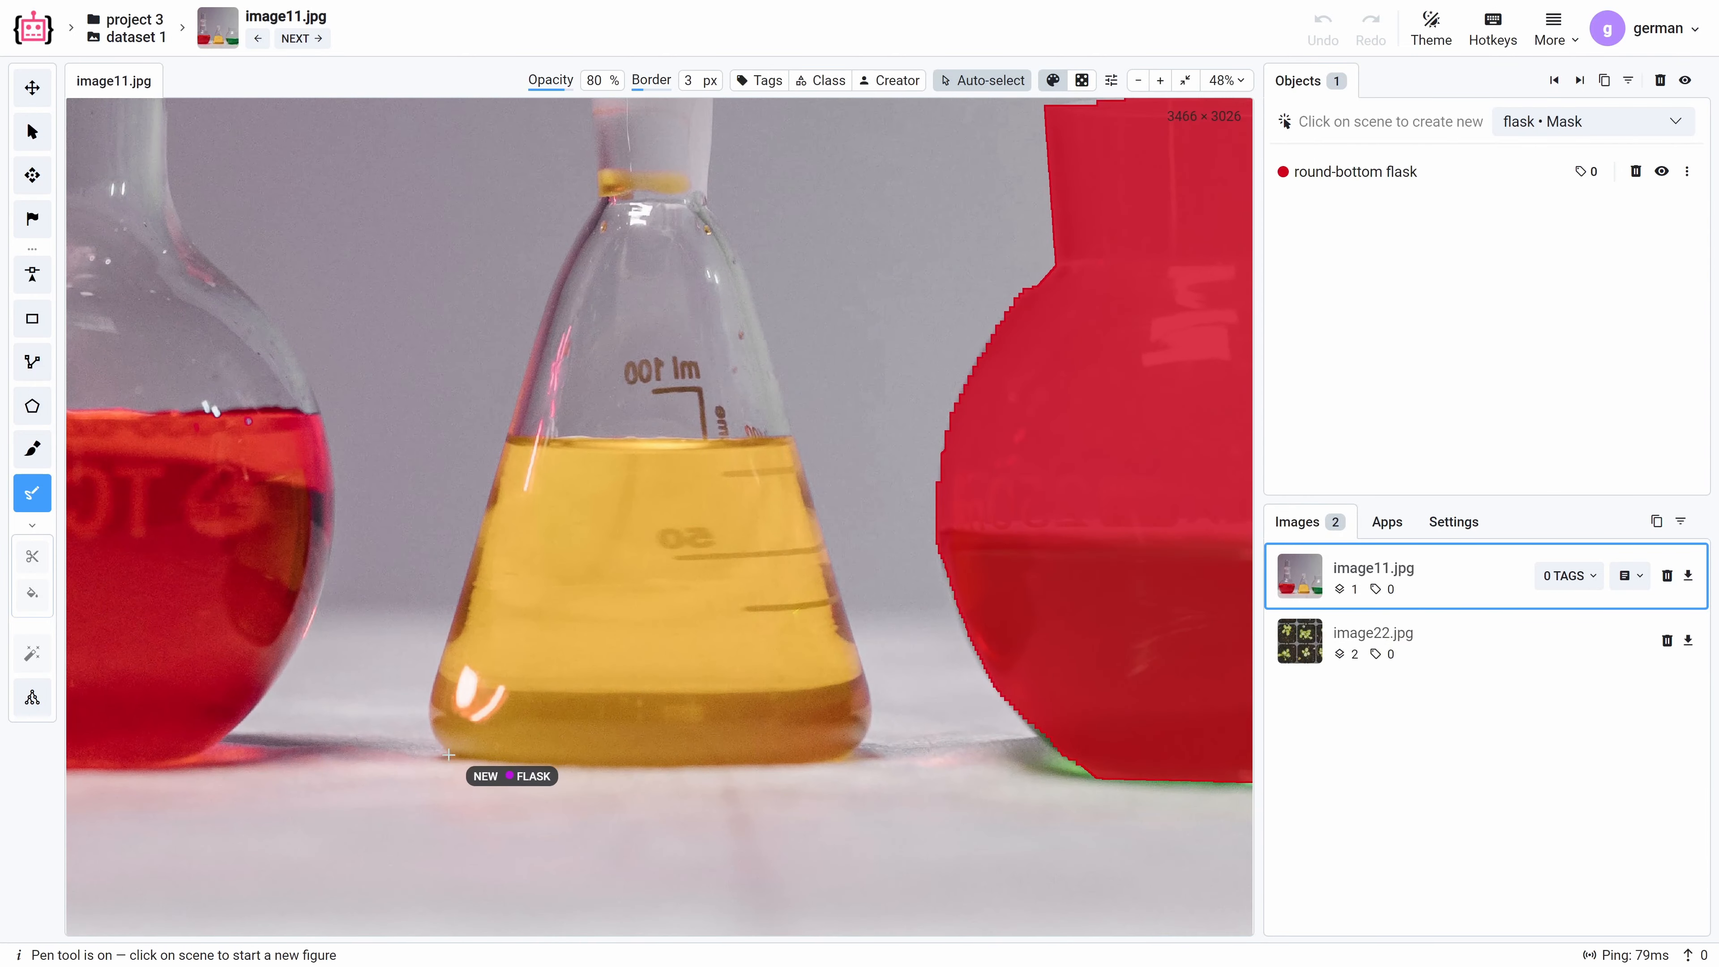
mouse_move(449, 754)
left_mouse_down()
mouse_move(433, 687)
mouse_move(572, 261)
mouse_move(643, 438)
mouse_move(639, 281)
mouse_move(759, 274)
mouse_move(753, 461)
mouse_move(894, 820)
mouse_move(834, 626)
mouse_move(413, 636)
left_mouse_up()
scroll(818, 535, "down", 2)
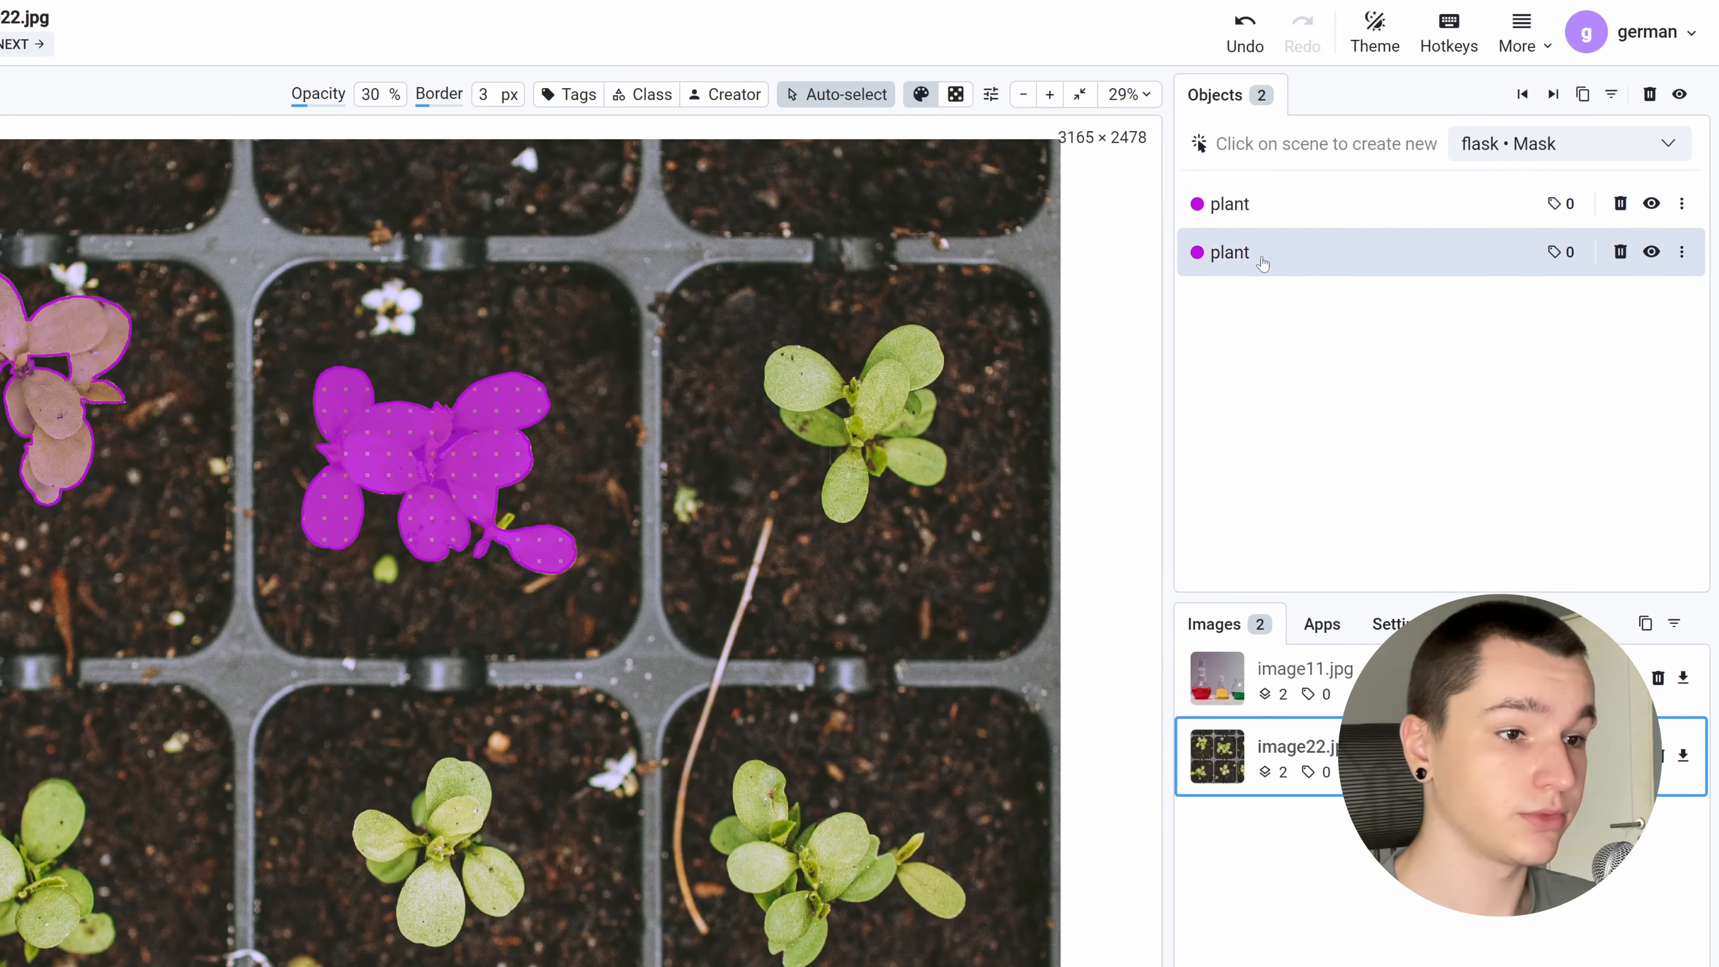
Select the upper-middle plant's mask in image22.jpg and extend it over the small uncovered leaf near the stem and the detached leaf below.
left_click(1263, 261)
left_click(1262, 262)
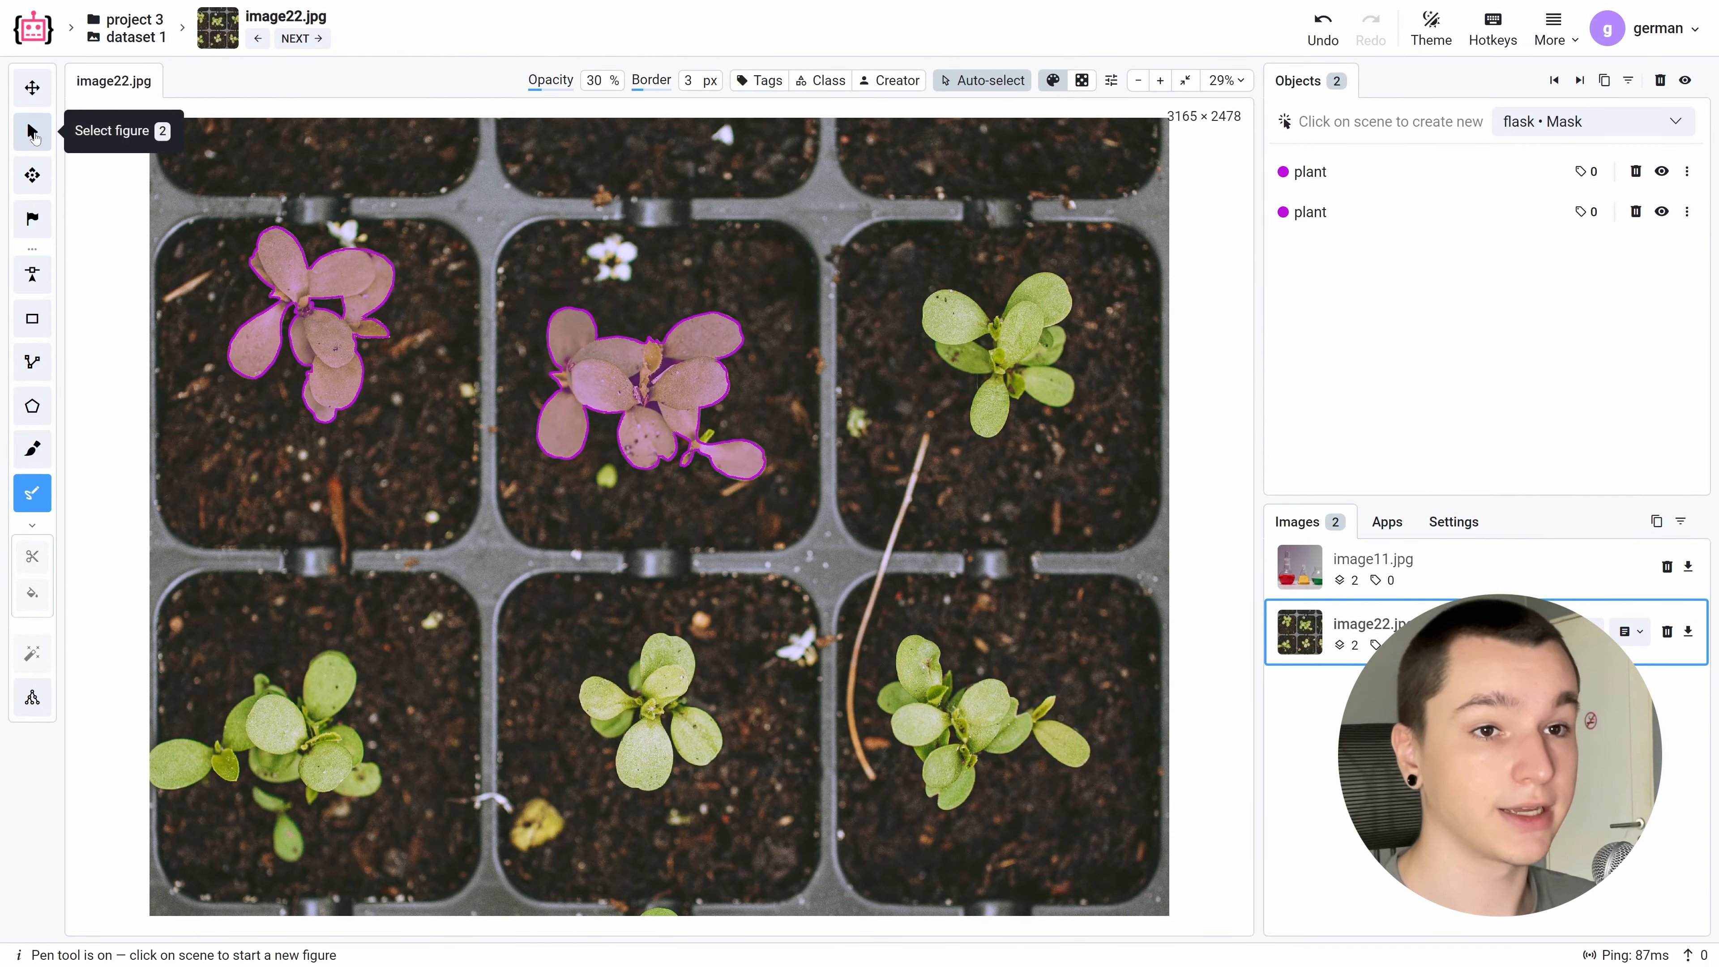
left_click(32, 132)
left_click(637, 355)
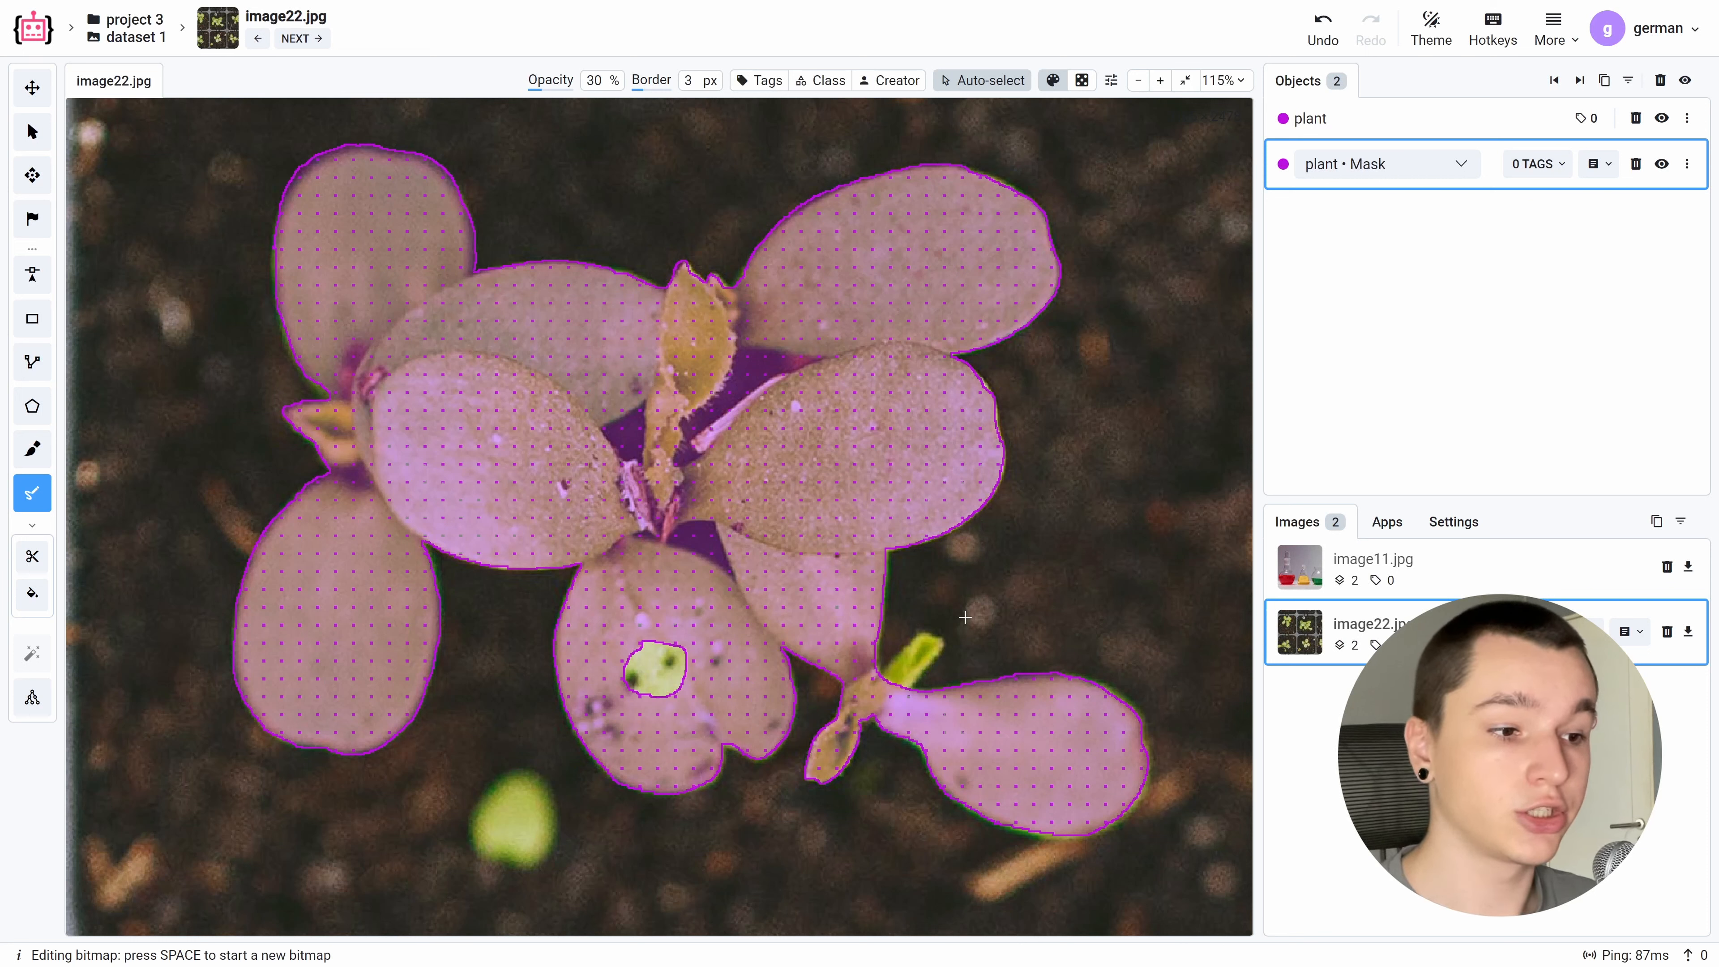
left_click(868, 660)
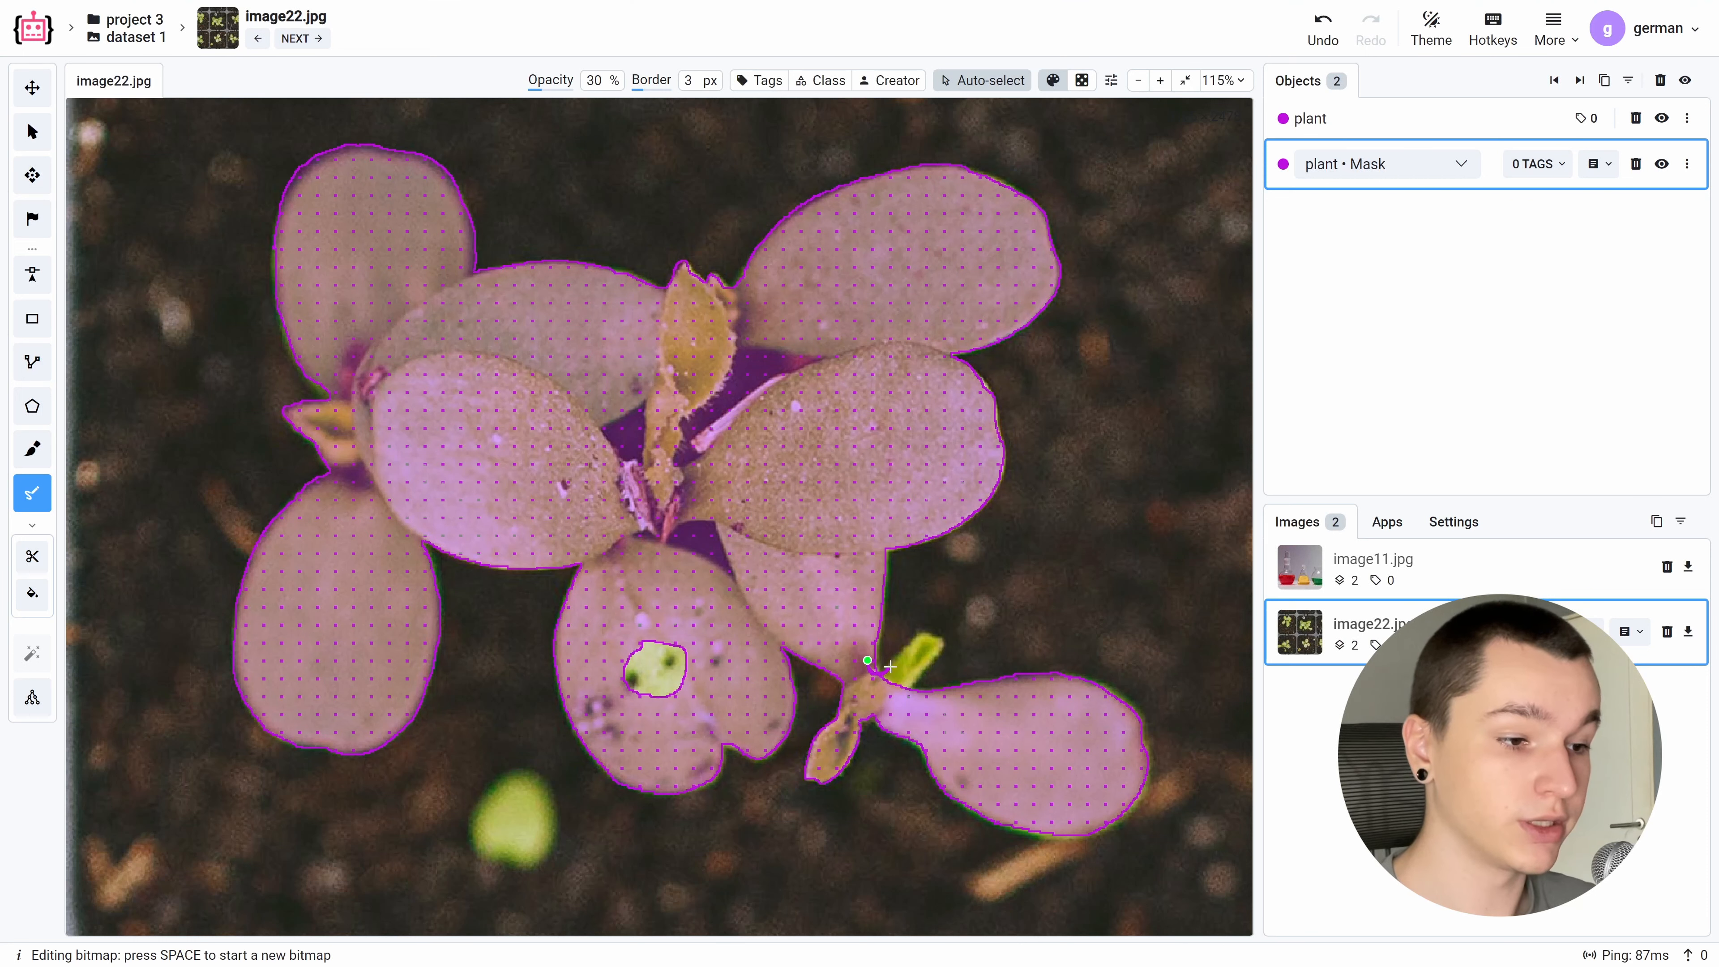
left_click(946, 643)
left_click(900, 687)
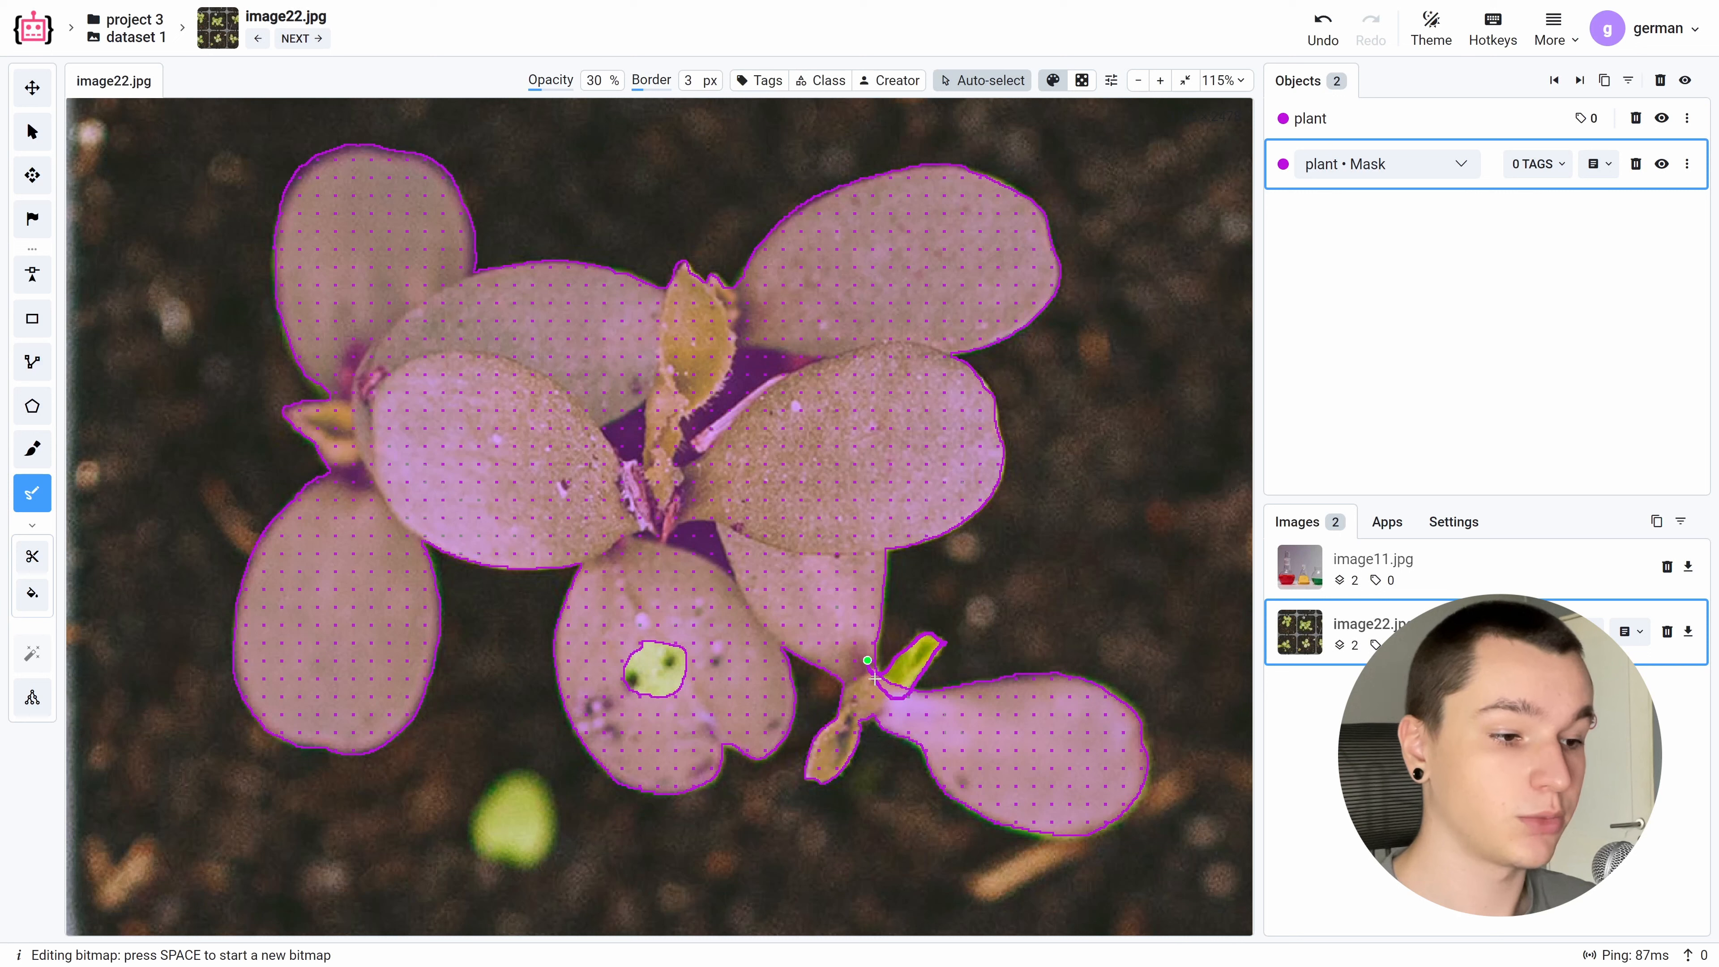
left_click(868, 660)
mouse_move(495, 853)
left_mouse_down()
mouse_move(473, 816)
mouse_move(498, 785)
mouse_move(551, 802)
mouse_move(536, 866)
mouse_move(495, 854)
left_mouse_up()
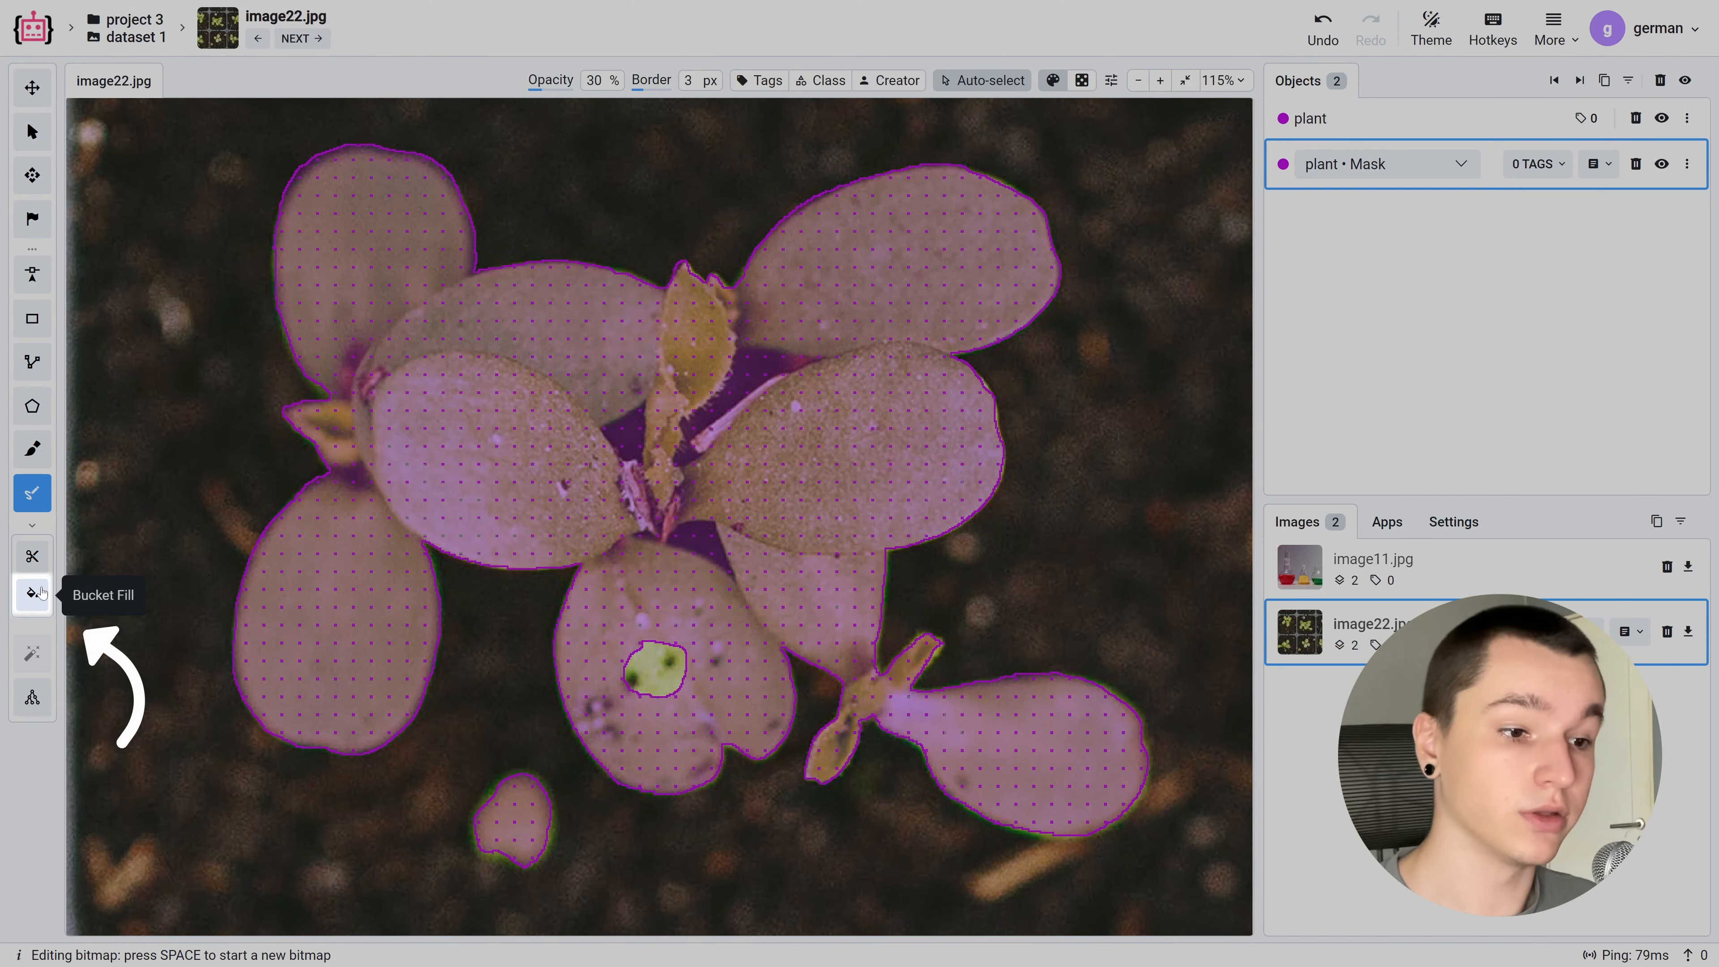
Fill the hole in the plant mask's lower leaf with Bucket Fill and erase the dark soil gap between the central leaves.
left_click(43, 593)
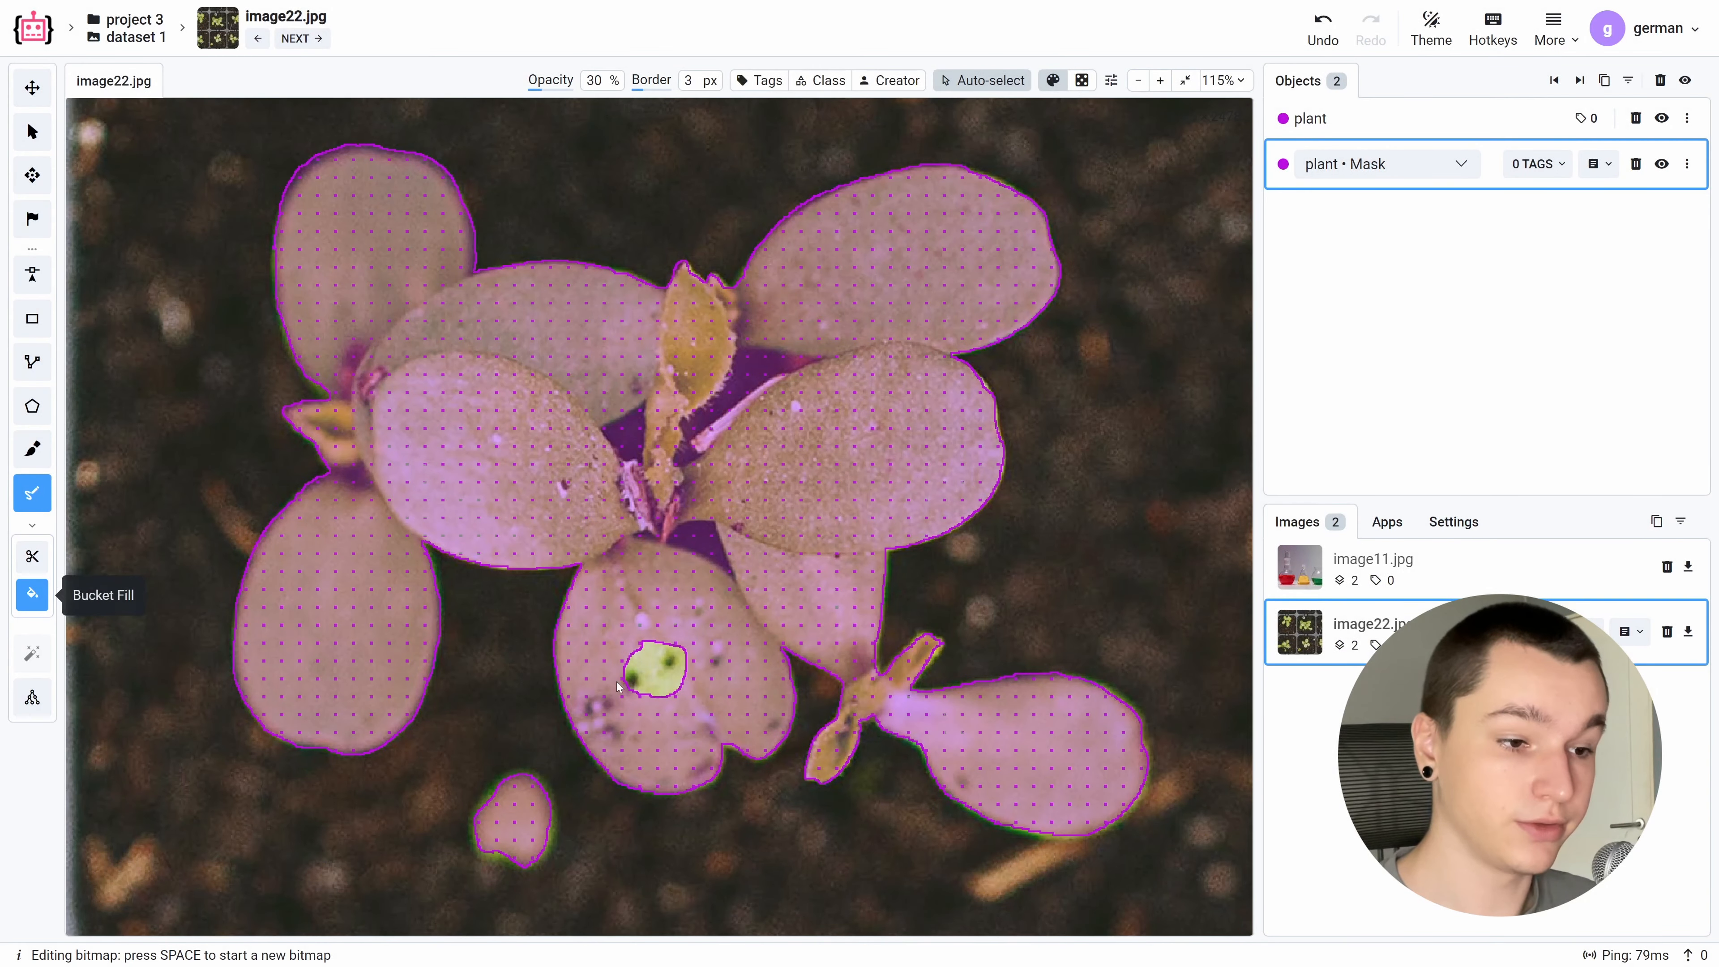
left_click(620, 683)
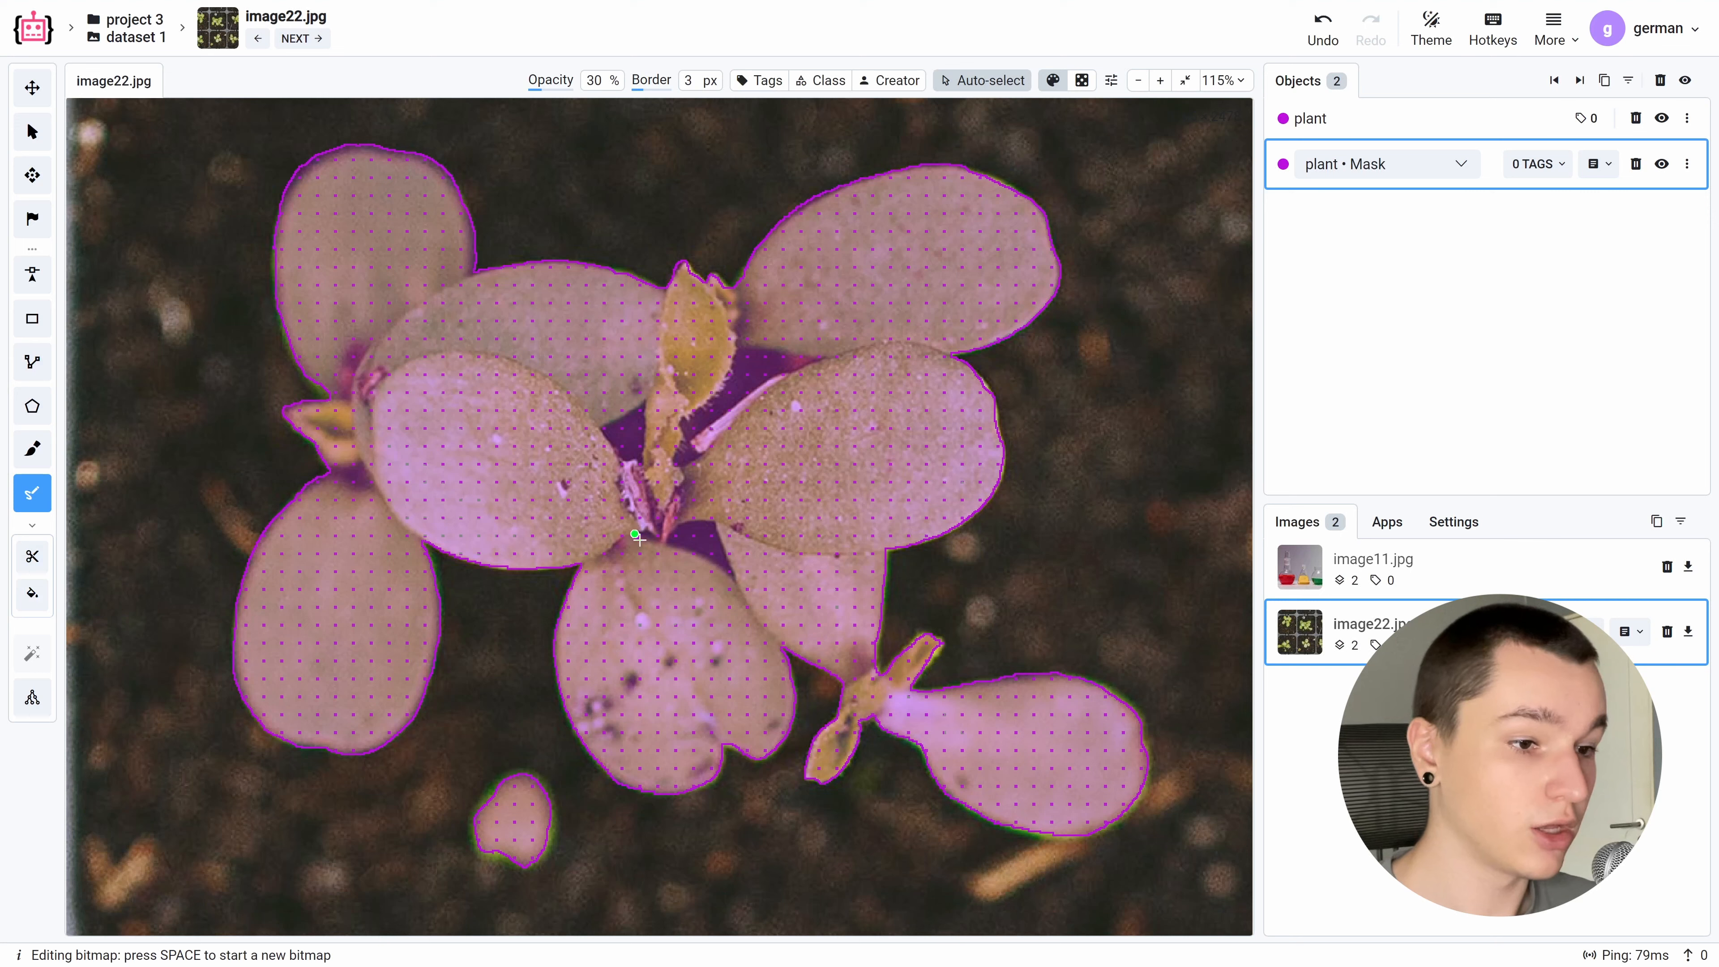
mouse_move(659, 540)
left_mouse_down()
mouse_move(721, 575)
mouse_move(718, 525)
mouse_move(638, 532)
mouse_move(705, 499)
left_mouse_up()
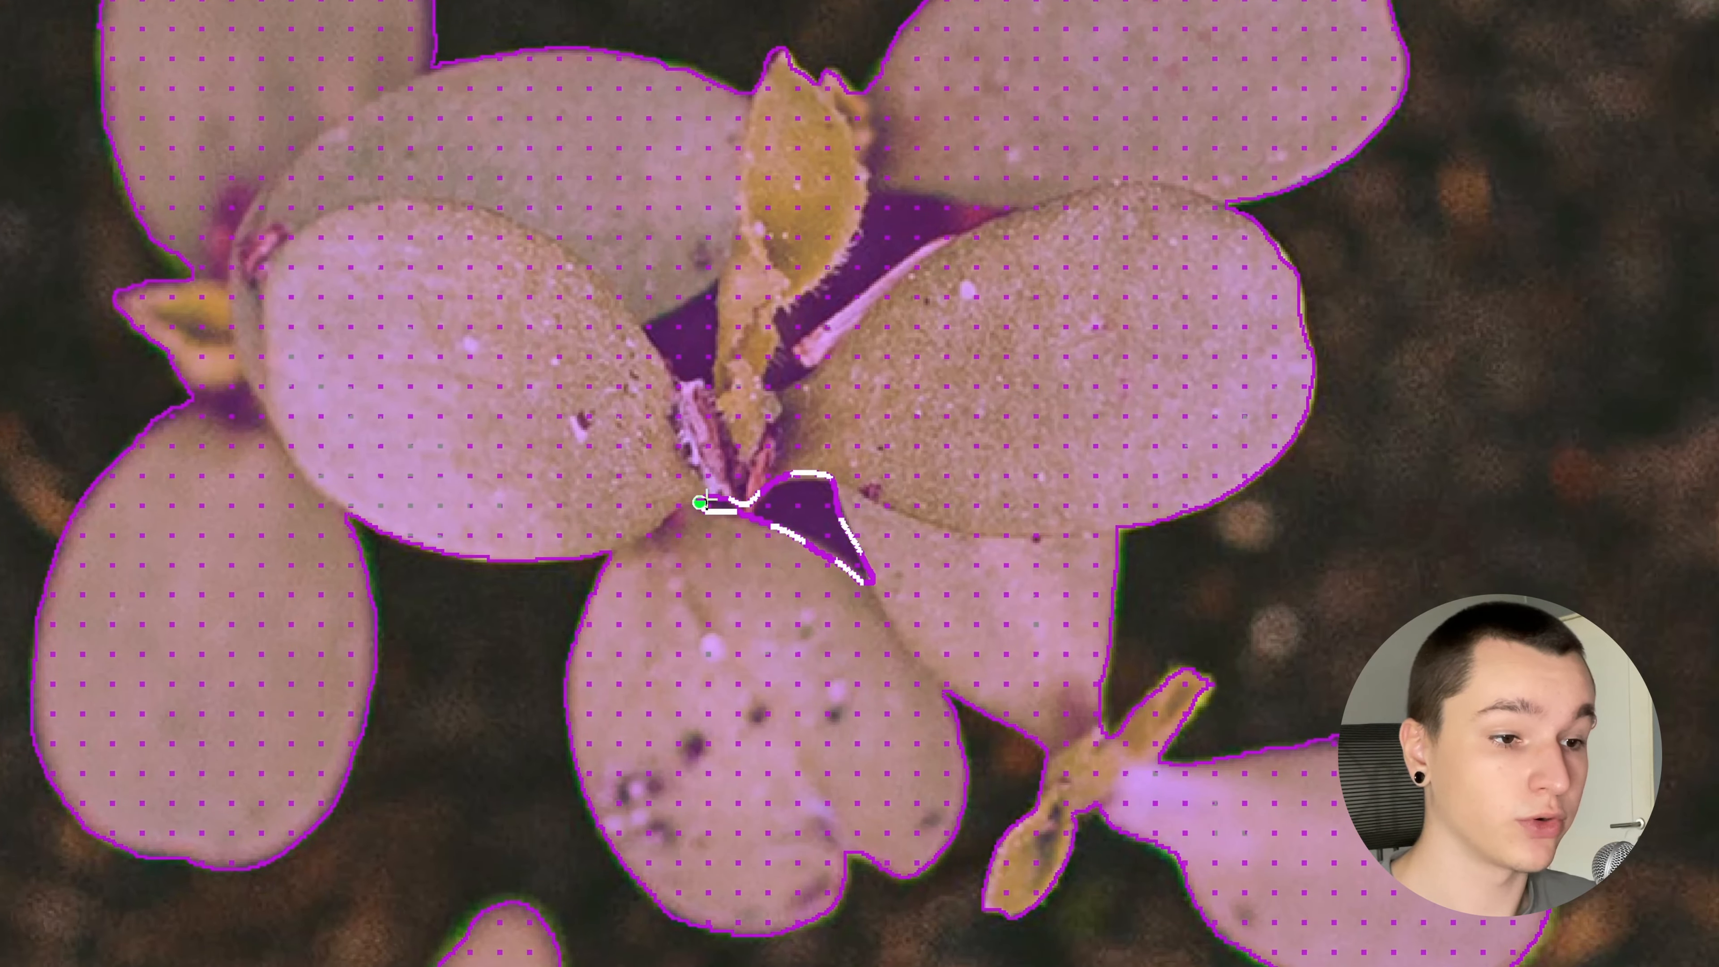
left_click(845, 523)
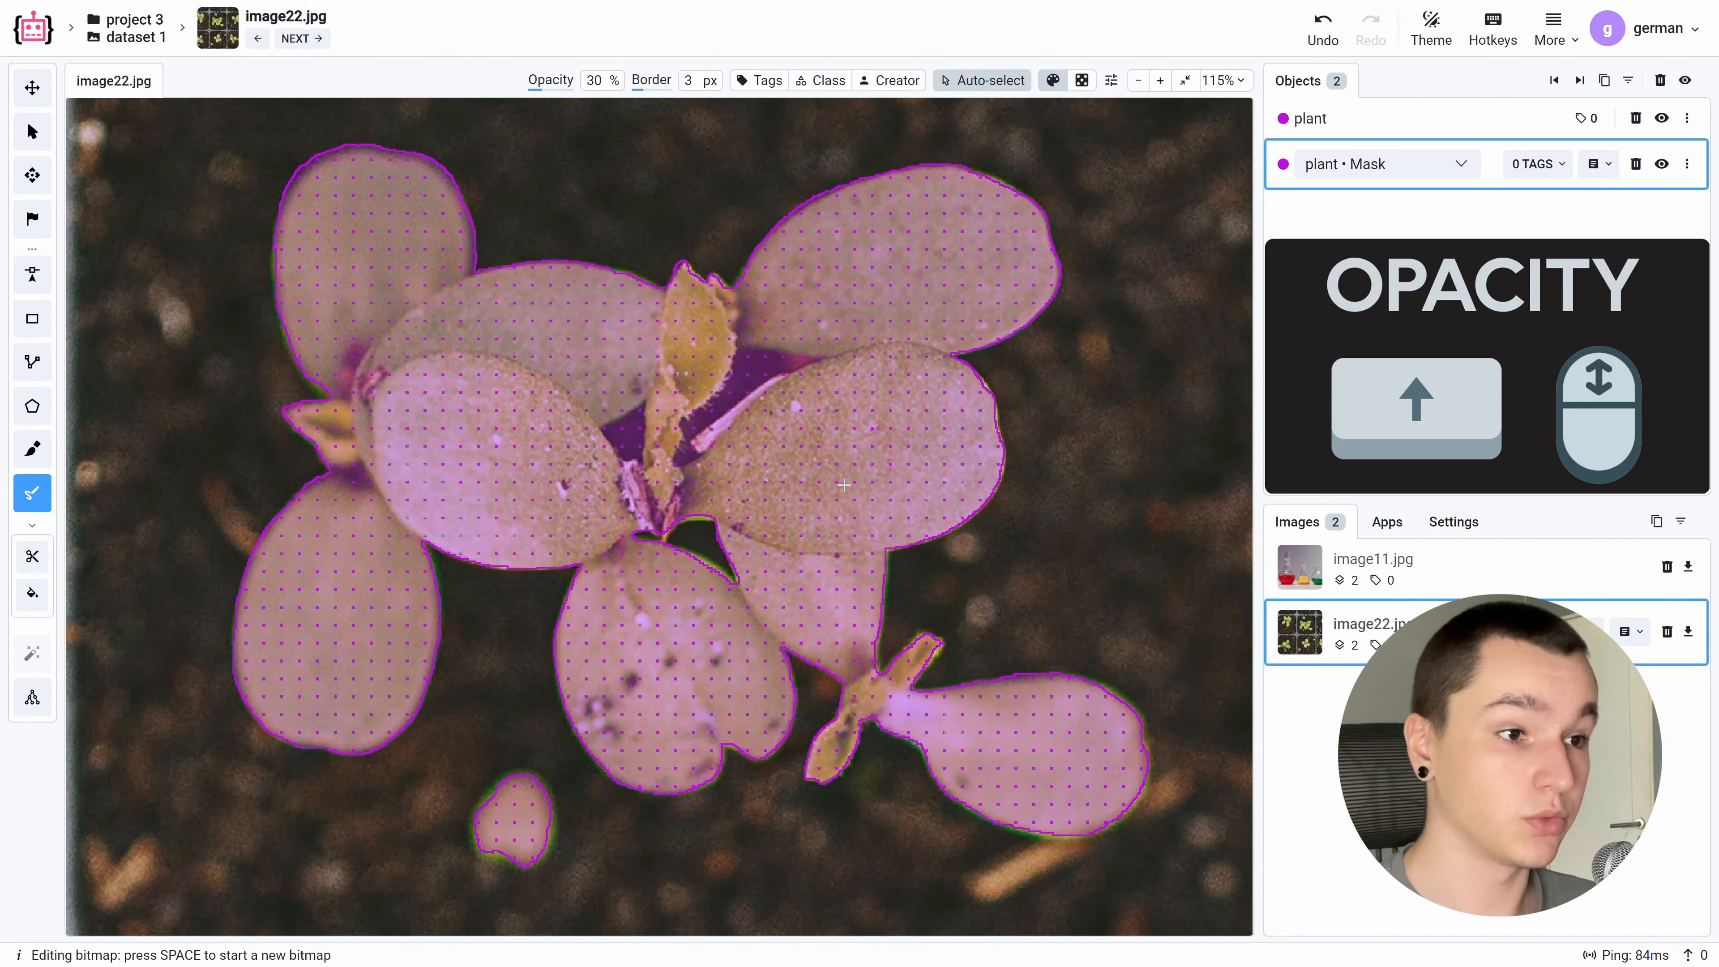
Vary the opacity of the figures from 100% to 30%, and finally set it to 90%.
scroll(843, 485, "up", 6, "shift")
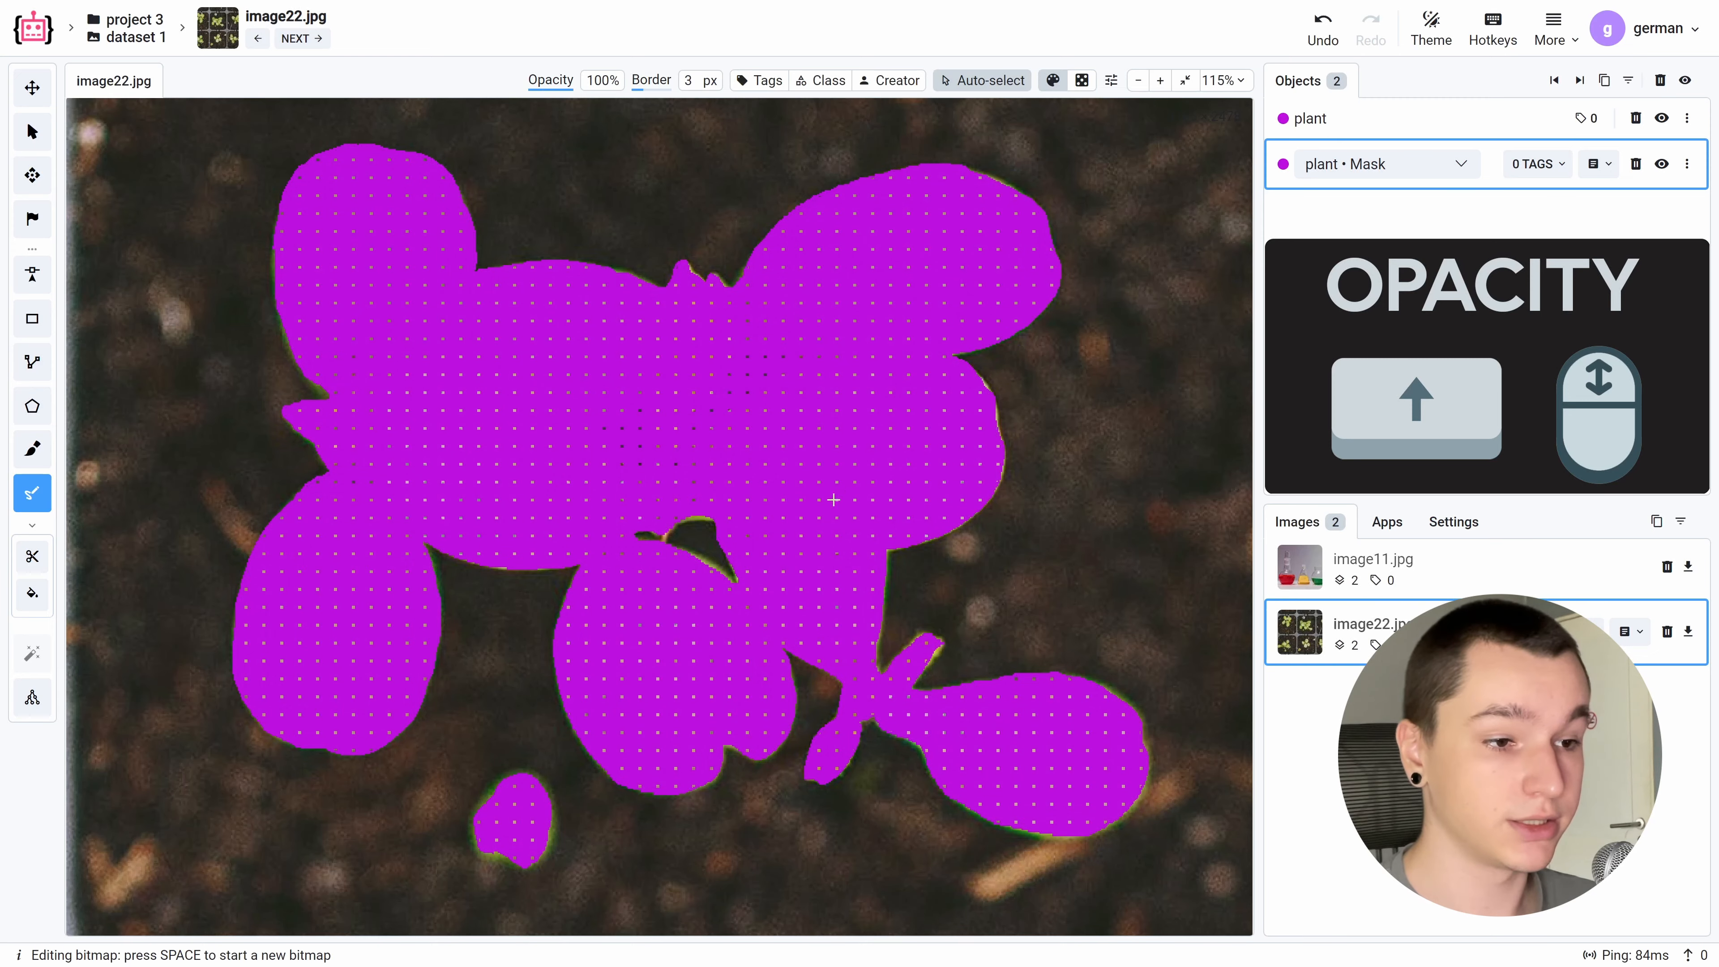
scroll(833, 499, "down", 6)
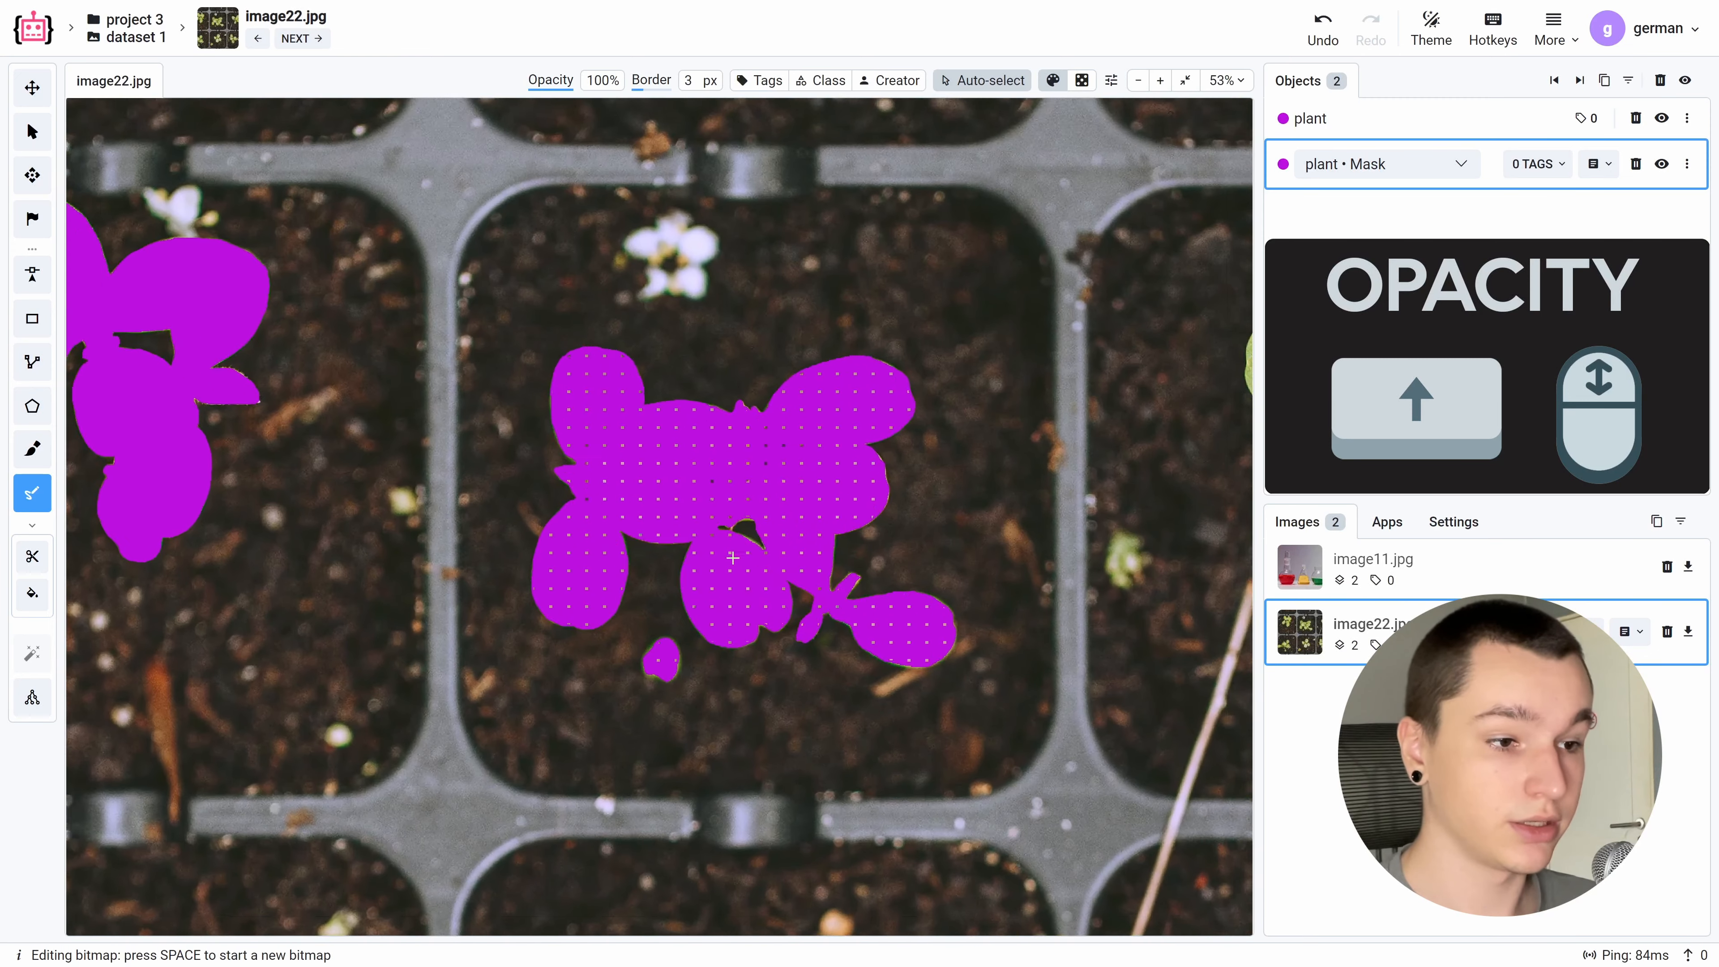
scroll(733, 558, "up", 4)
scroll(894, 395, "down", 8)
scroll(603, 174, "down", 7, "shift")
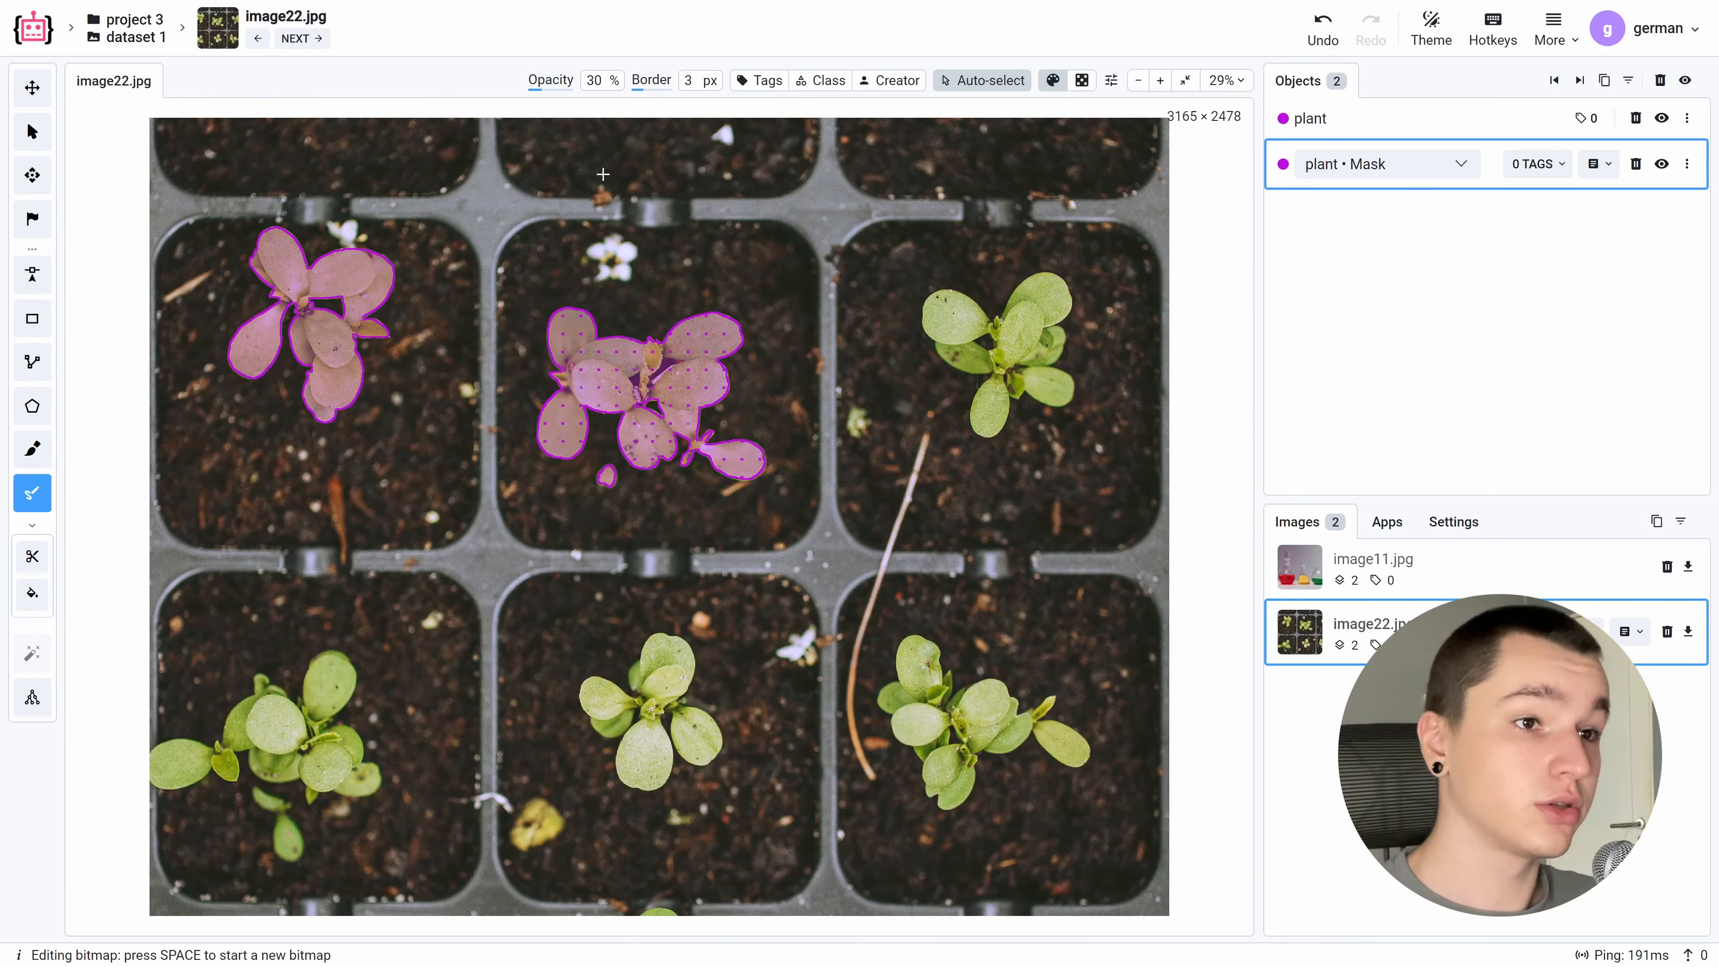
mouse_move(538, 88)
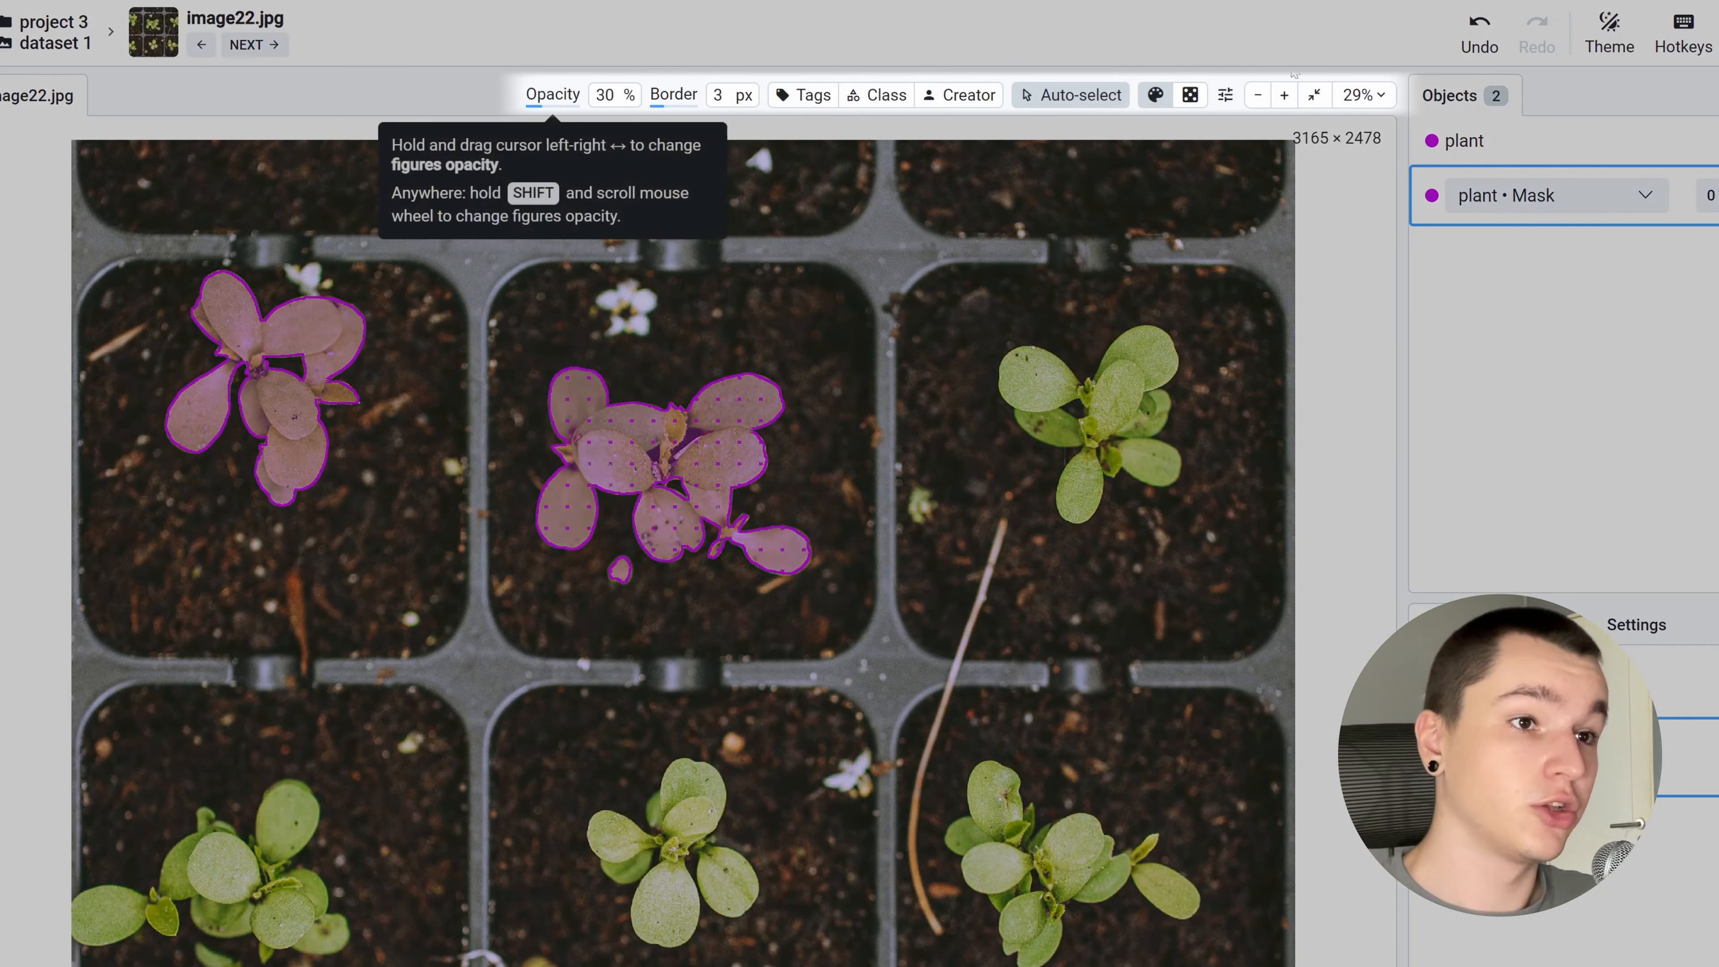
mouse_move(546, 94)
left_mouse_down()
mouse_move(583, 98)
mouse_move(544, 89)
mouse_move(561, 91)
left_mouse_up()
Randomize the colors of the two plant masks several times and switch the figures back to their class colors.
left_click(1190, 95)
left_click(1190, 94)
left_click(1191, 104)
key("5")
key("9")
left_click(1195, 99)
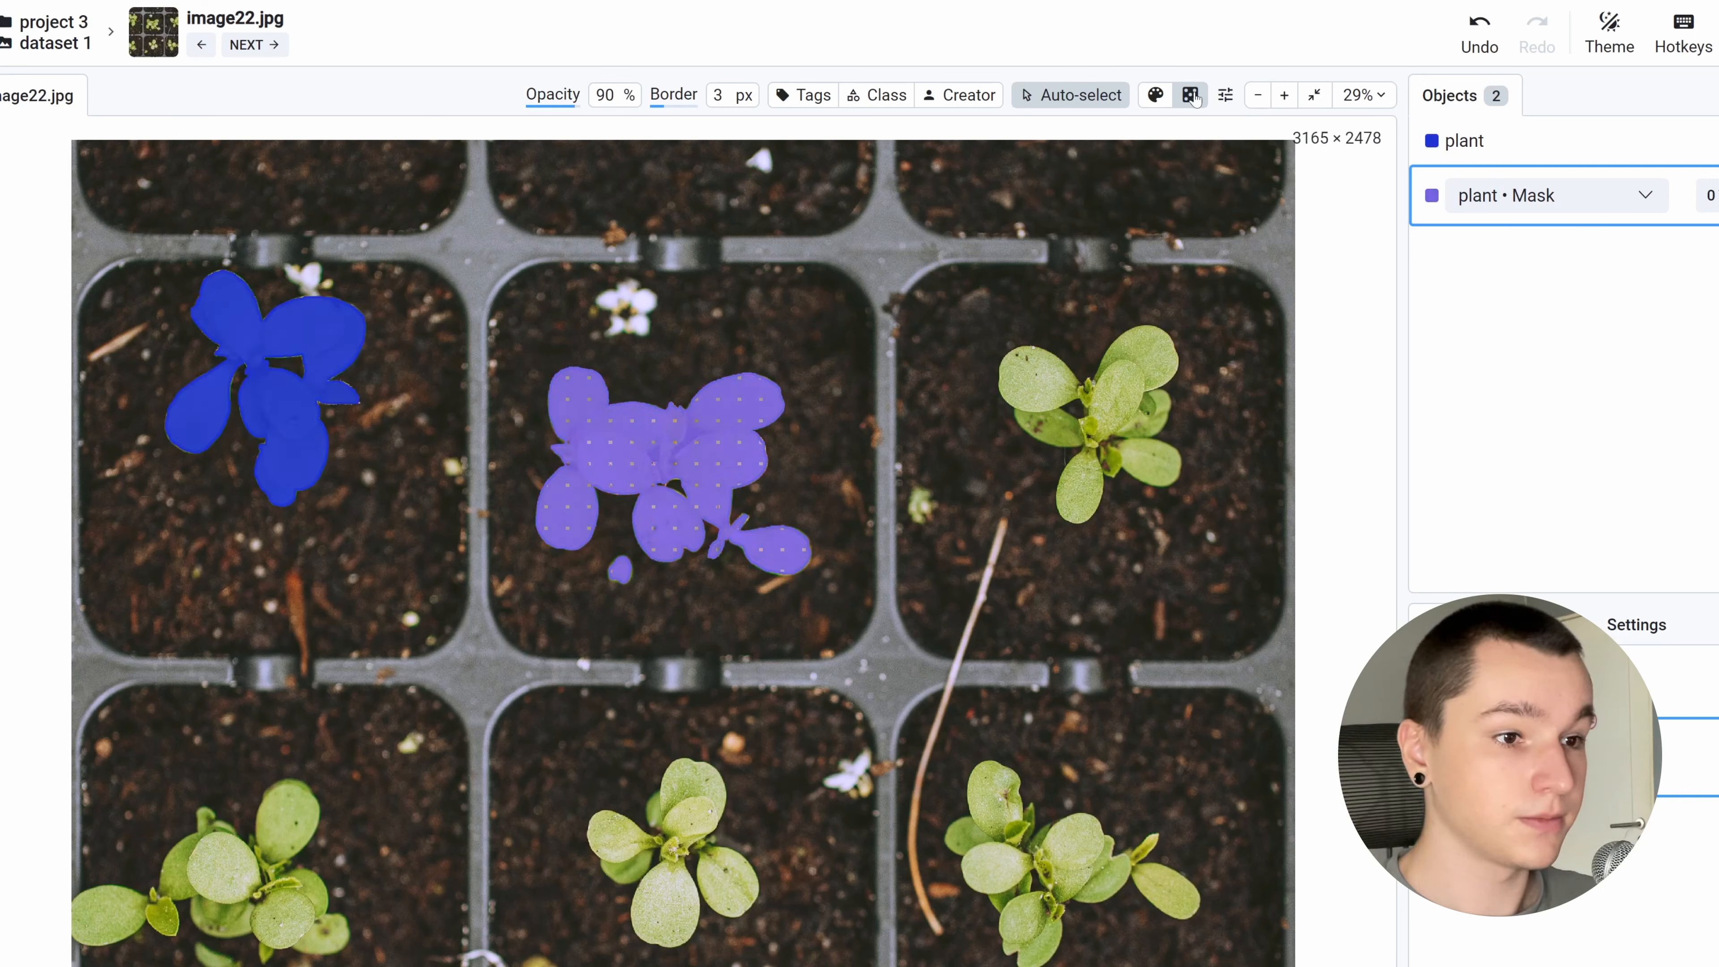
left_click(1193, 99)
left_click(1193, 99)
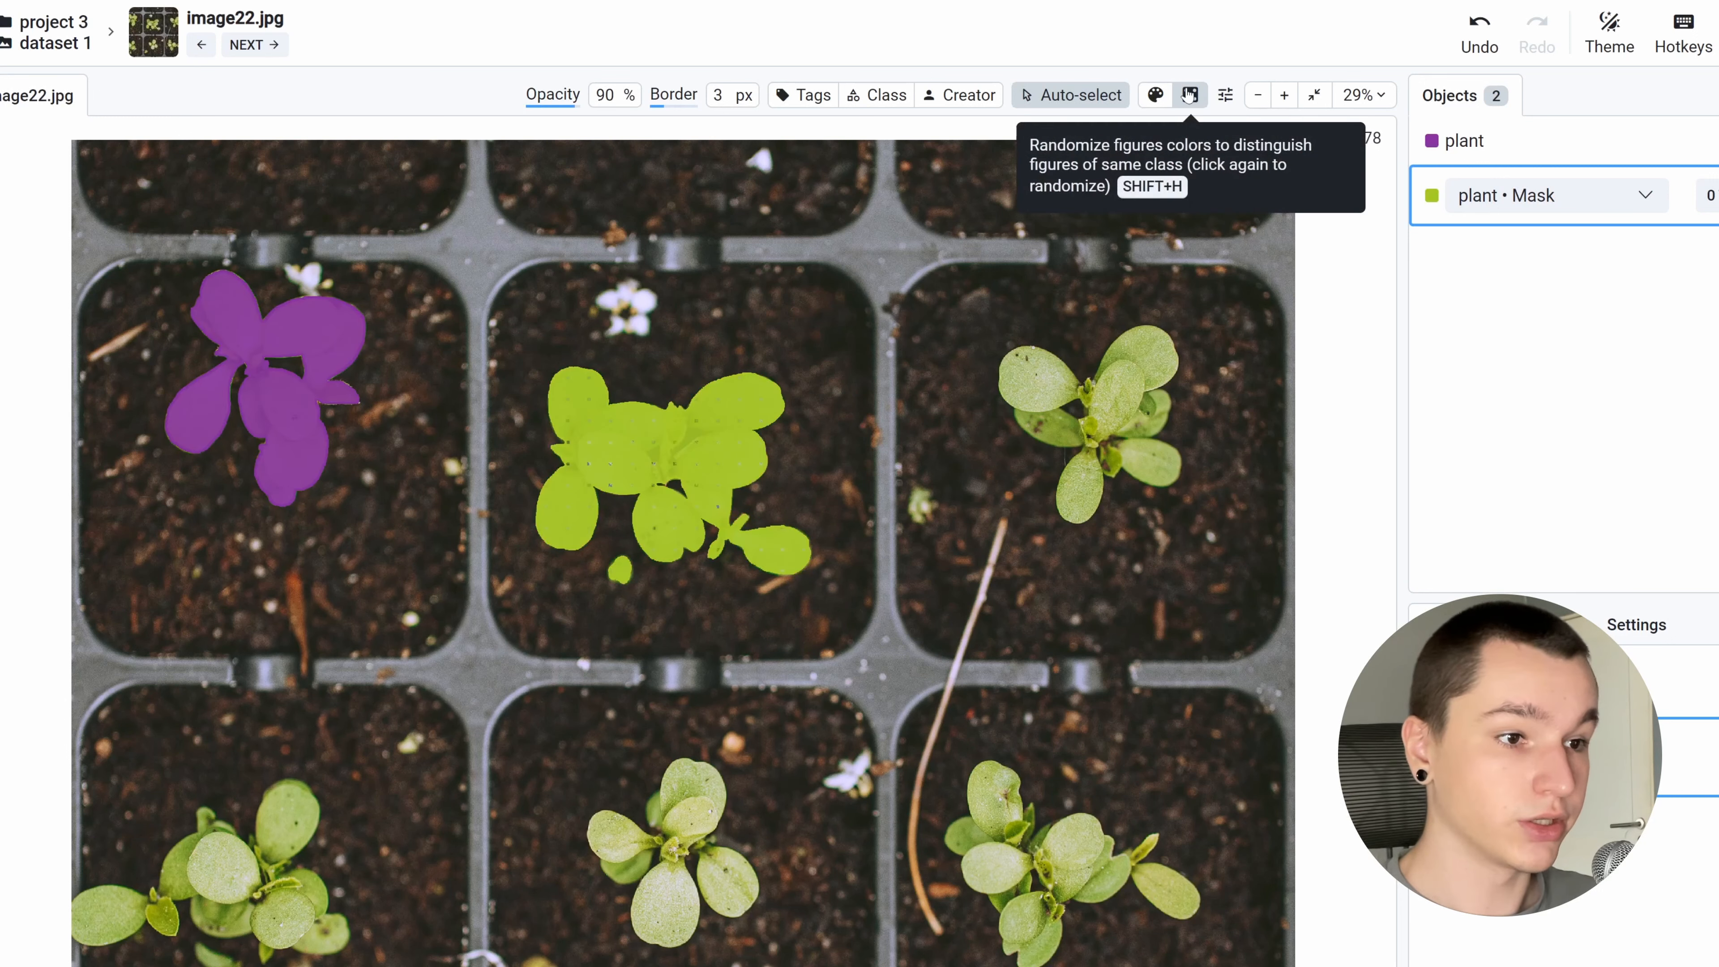
left_click(1156, 96)
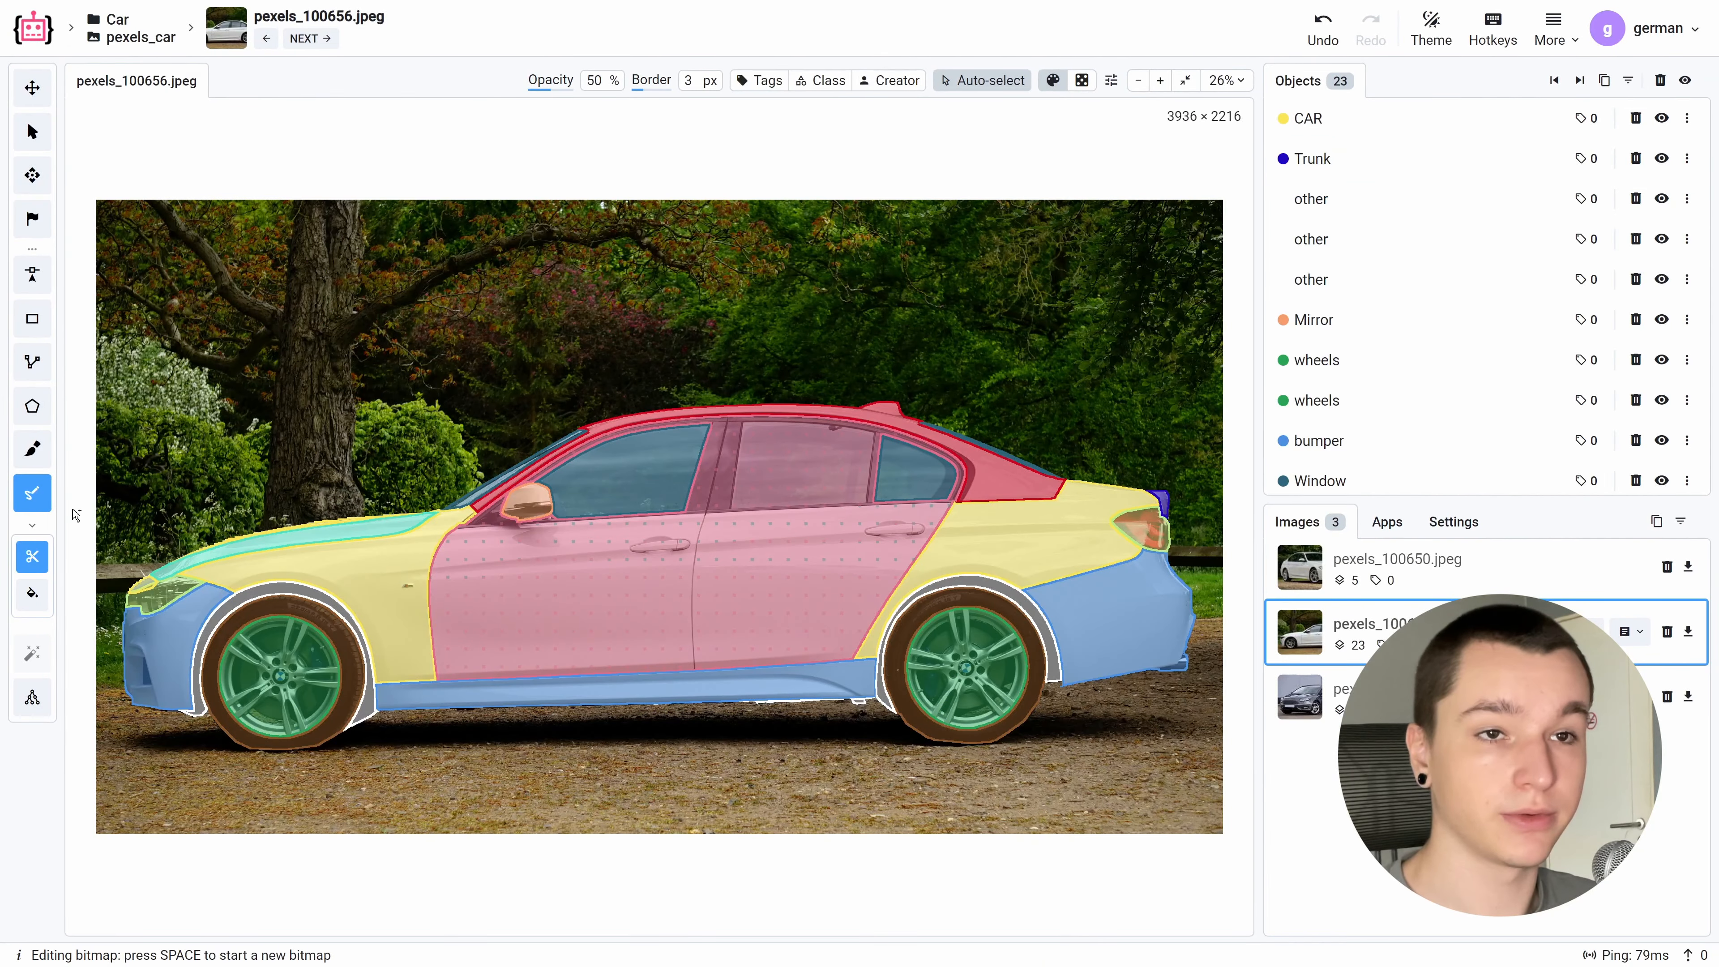
Separate the rear door's window from the door mask in pexels_100656.jpeg by outlining the glass with Polygon Split.
left_click(30, 559)
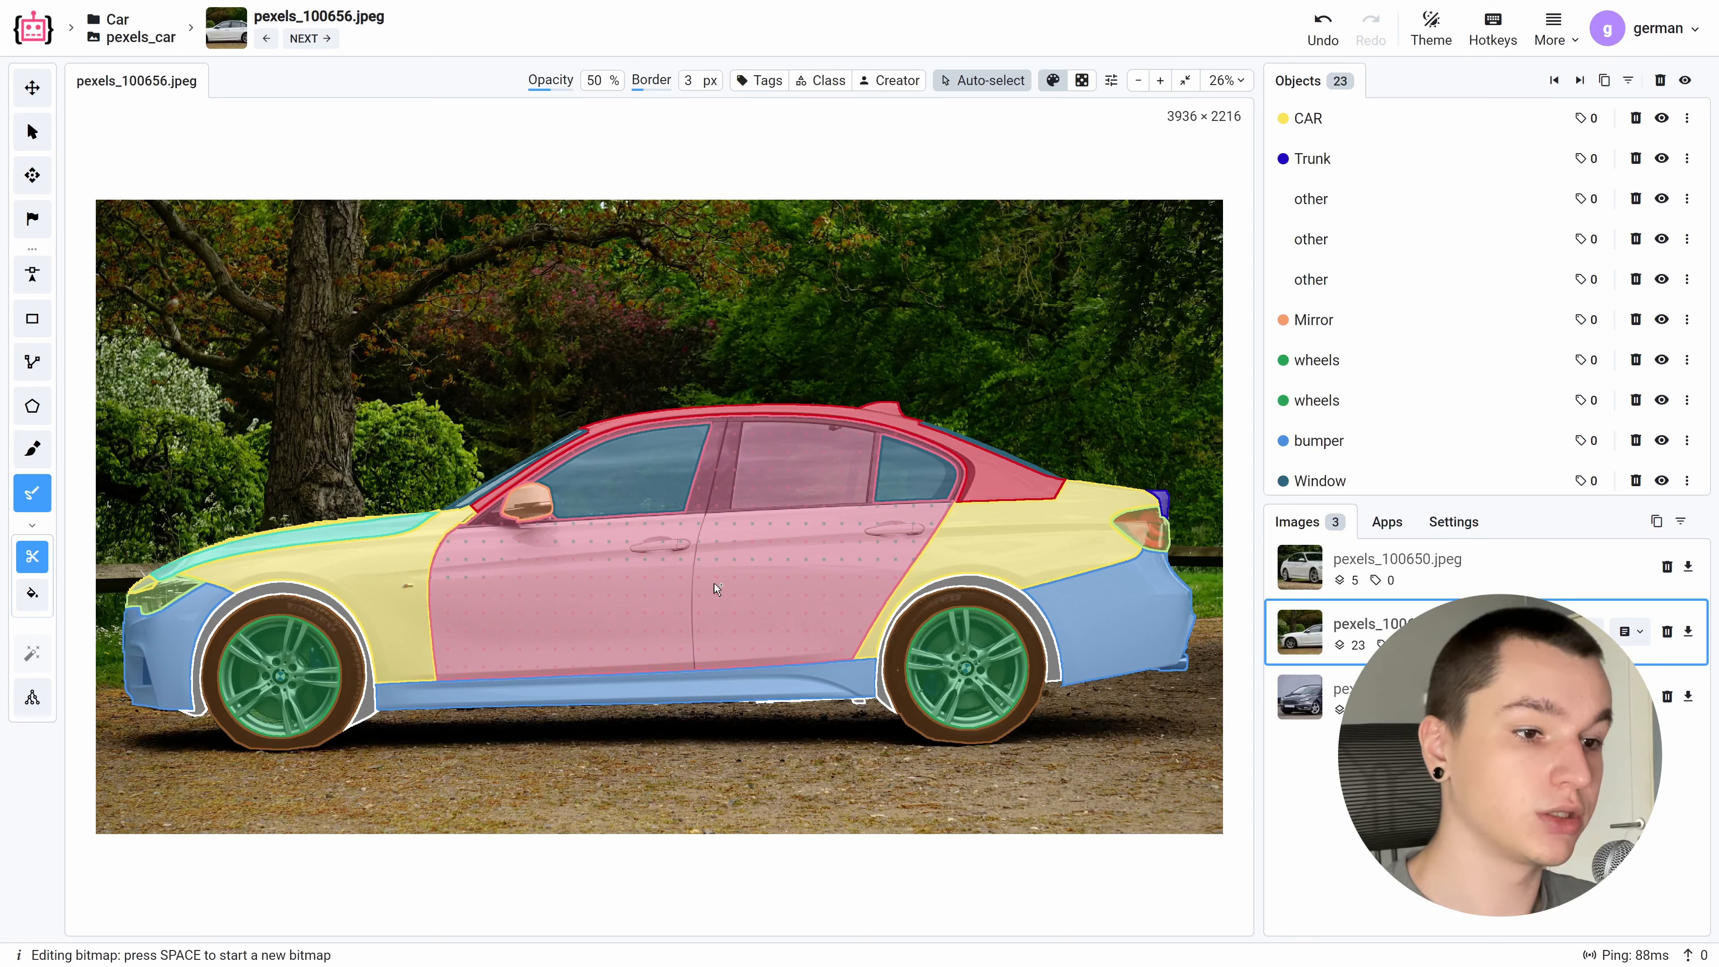
scroll(771, 477, "up", 6)
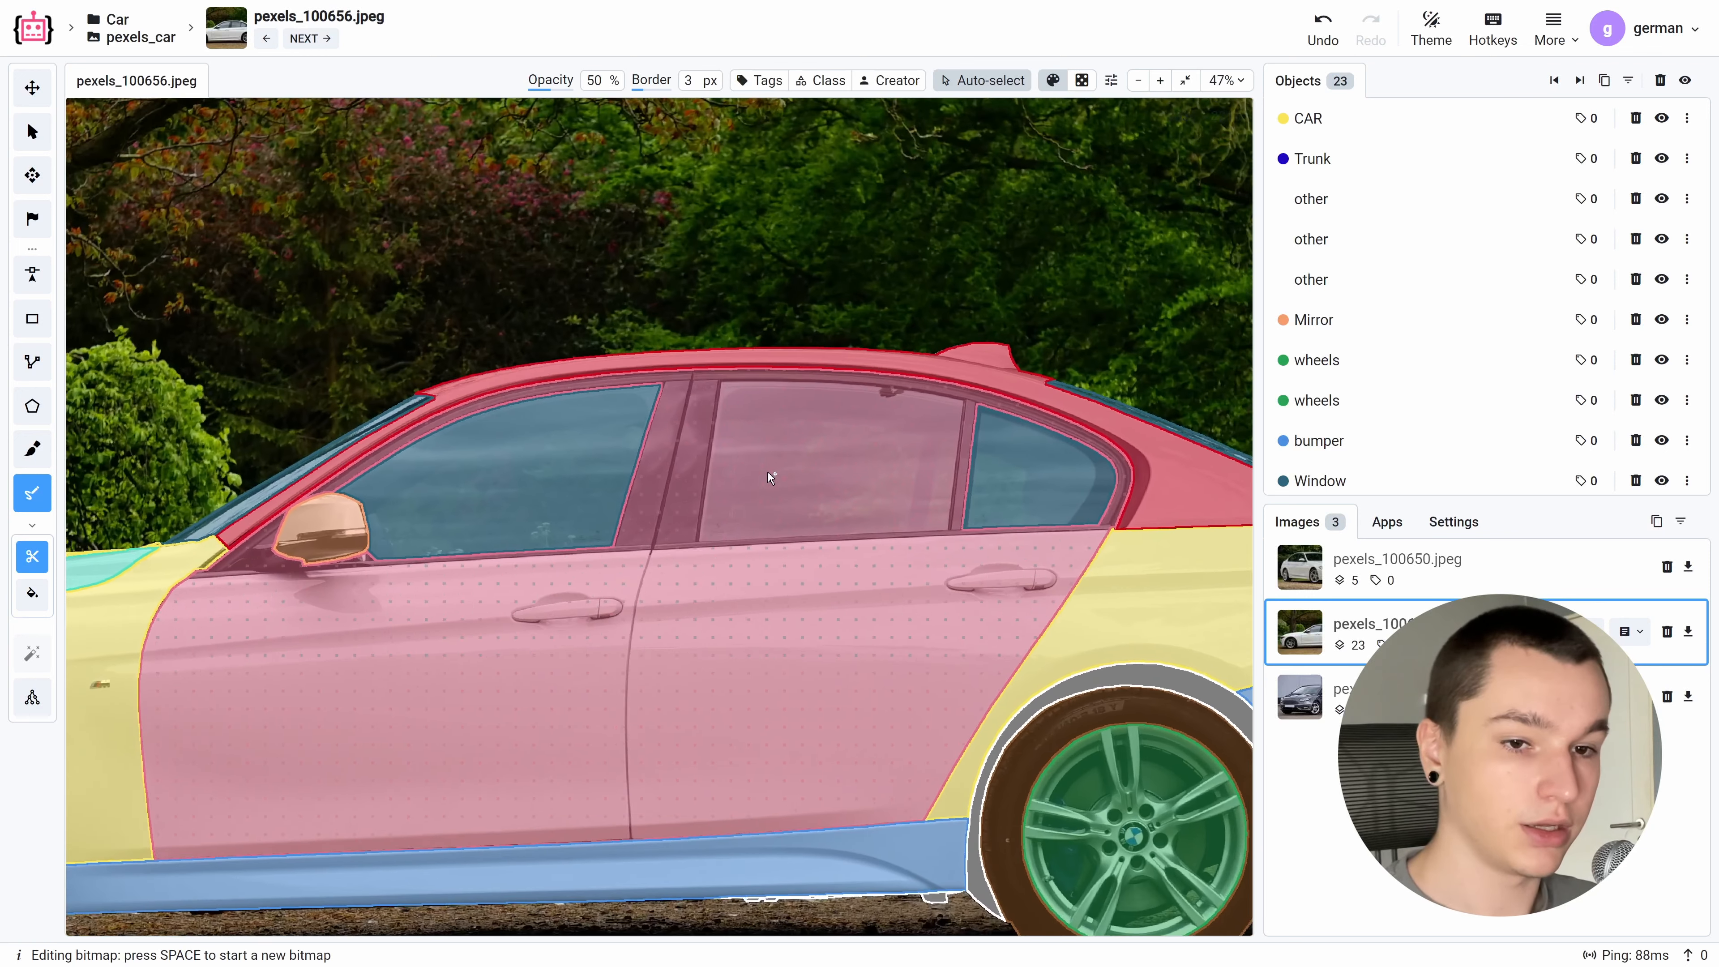
scroll(782, 511, "up", 7)
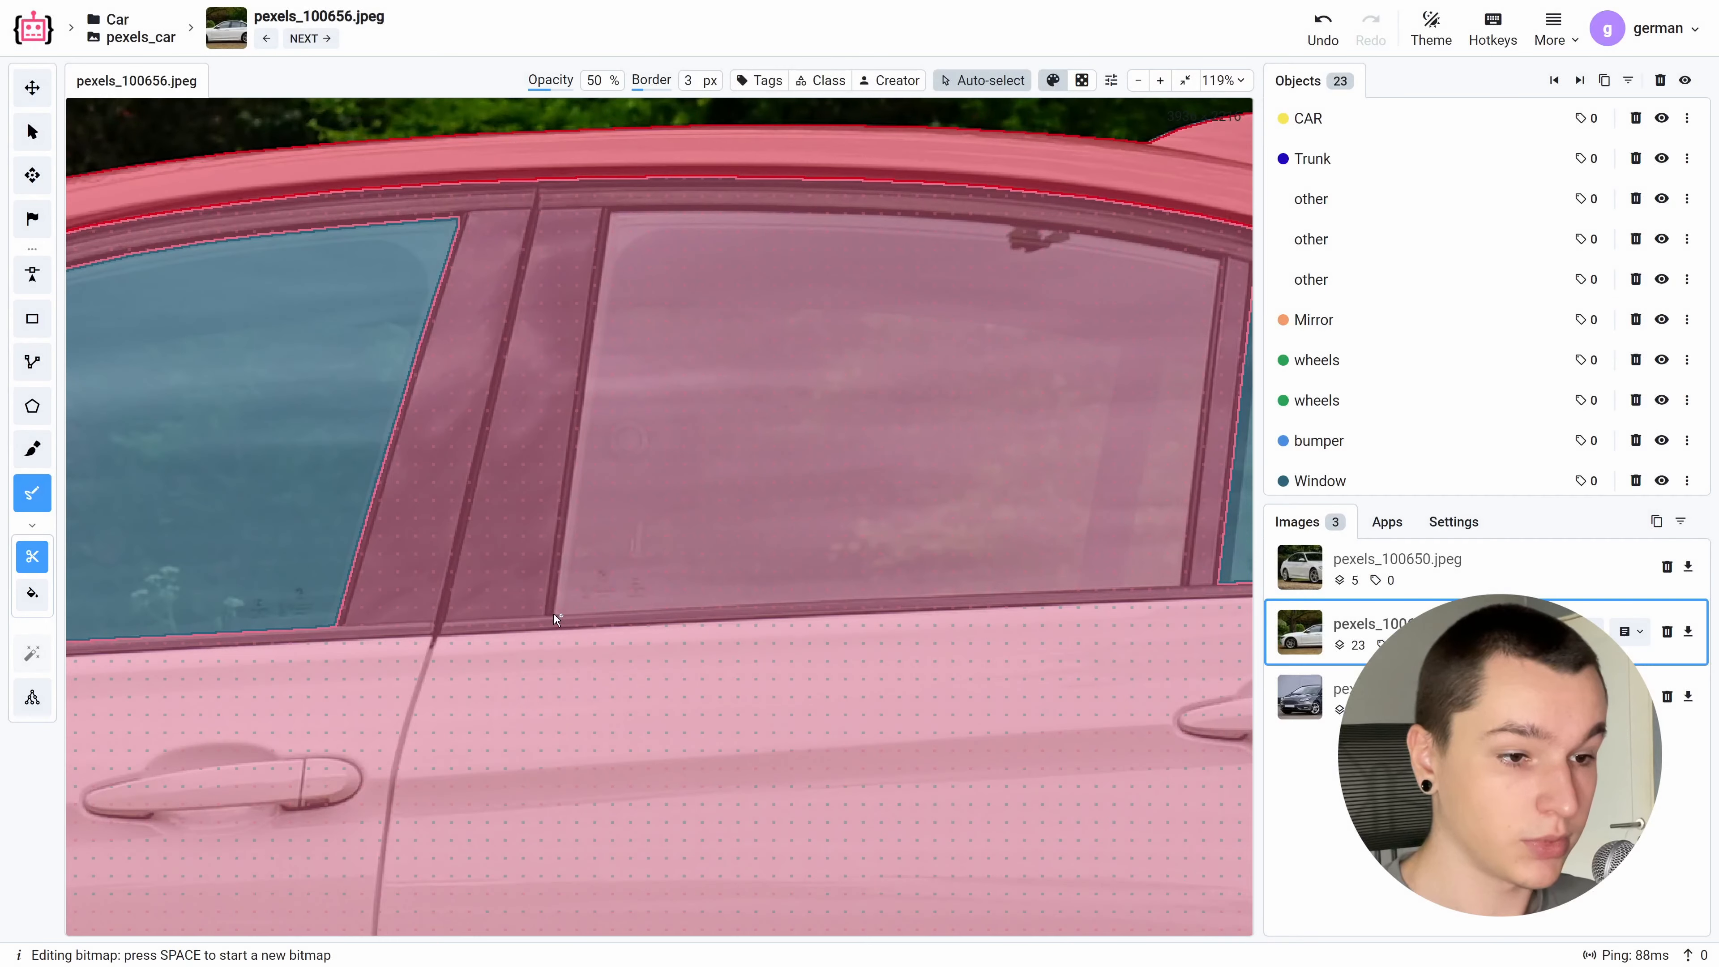
left_click(553, 613)
left_click(611, 213)
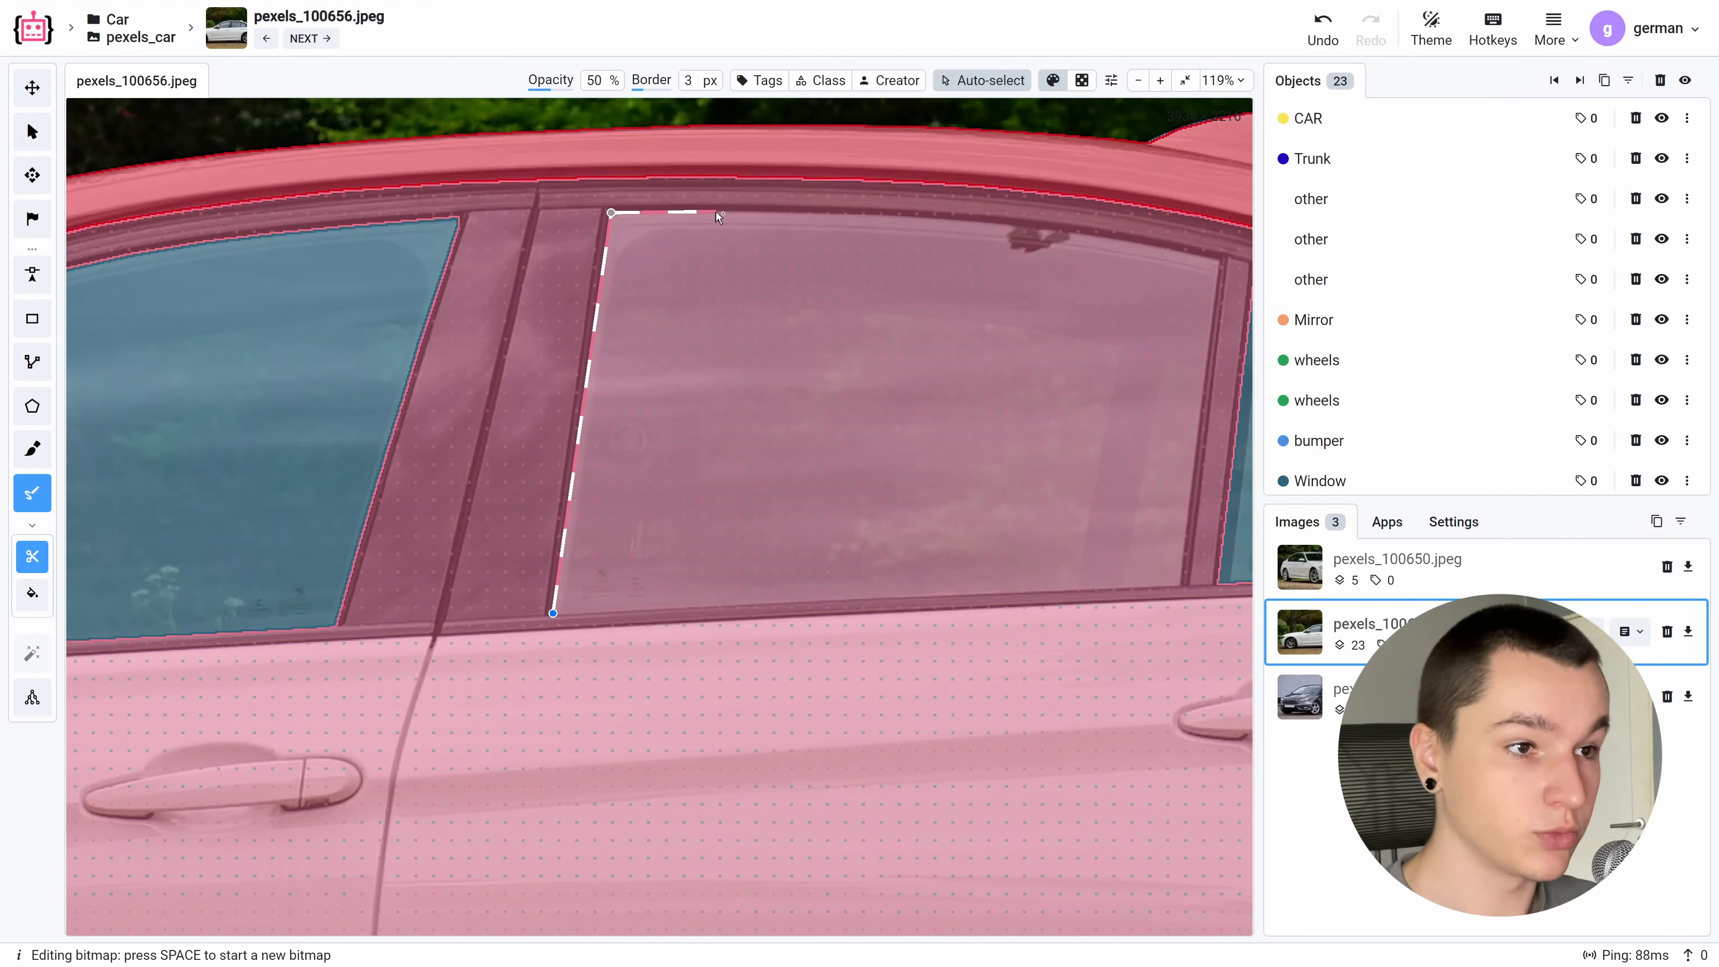
left_click(721, 212)
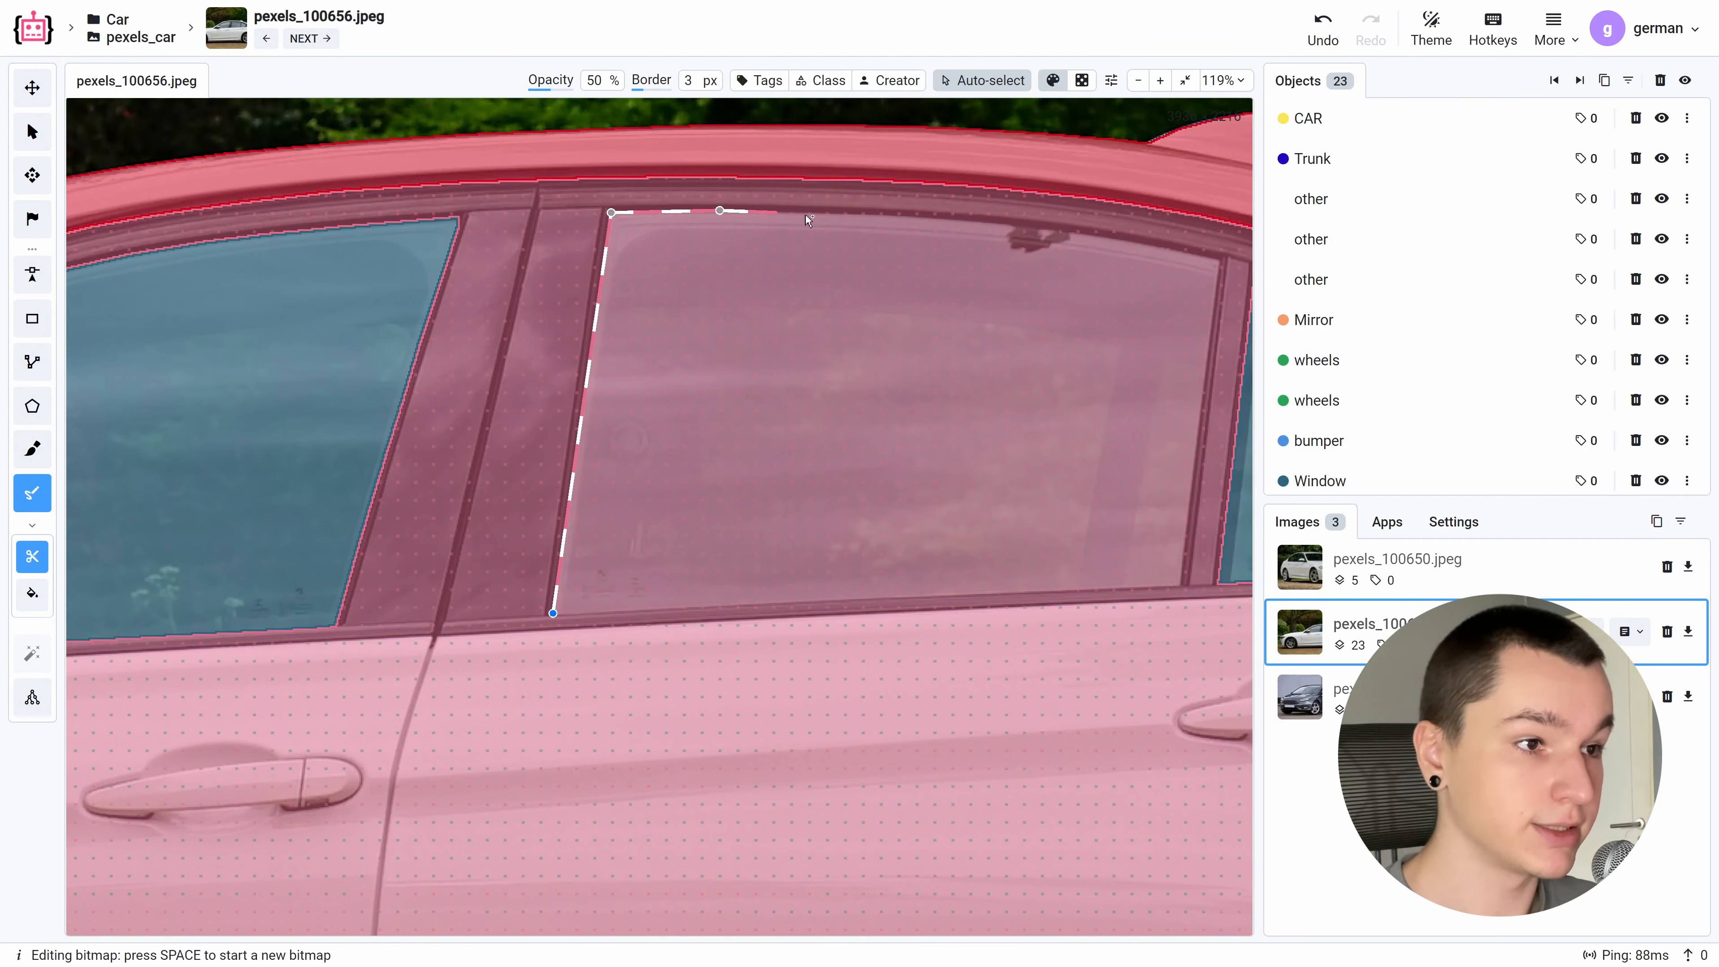
left_click(917, 217)
left_click(1073, 231)
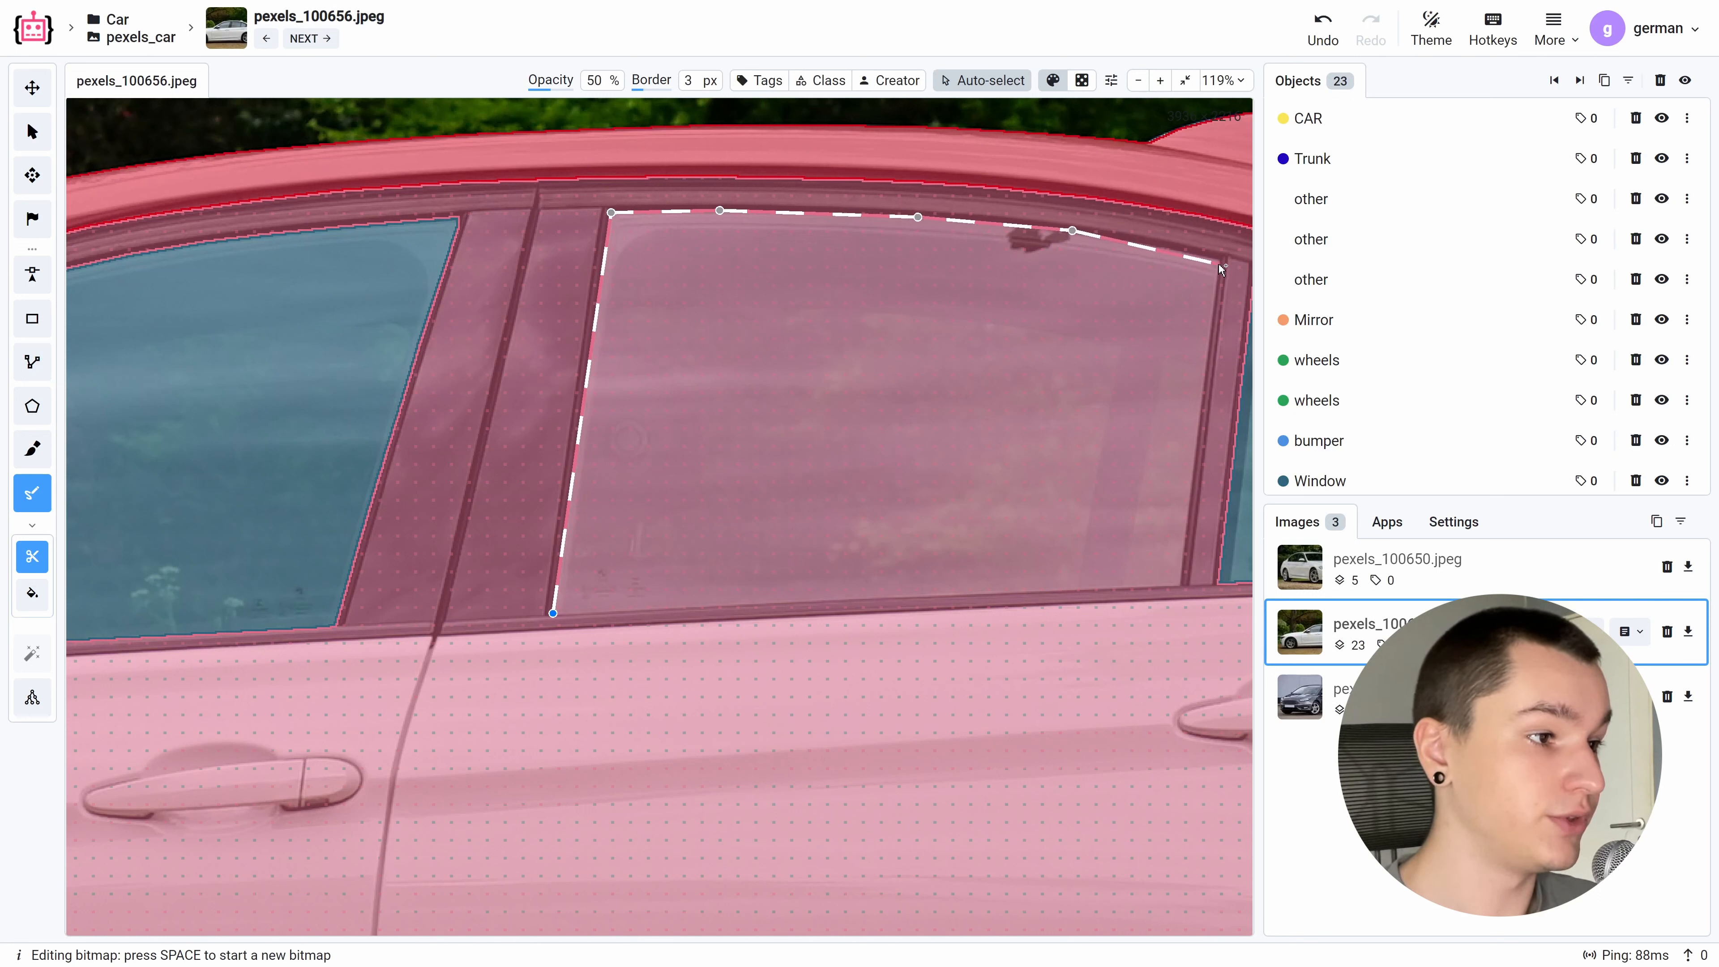
left_click(1217, 258)
left_click(1180, 586)
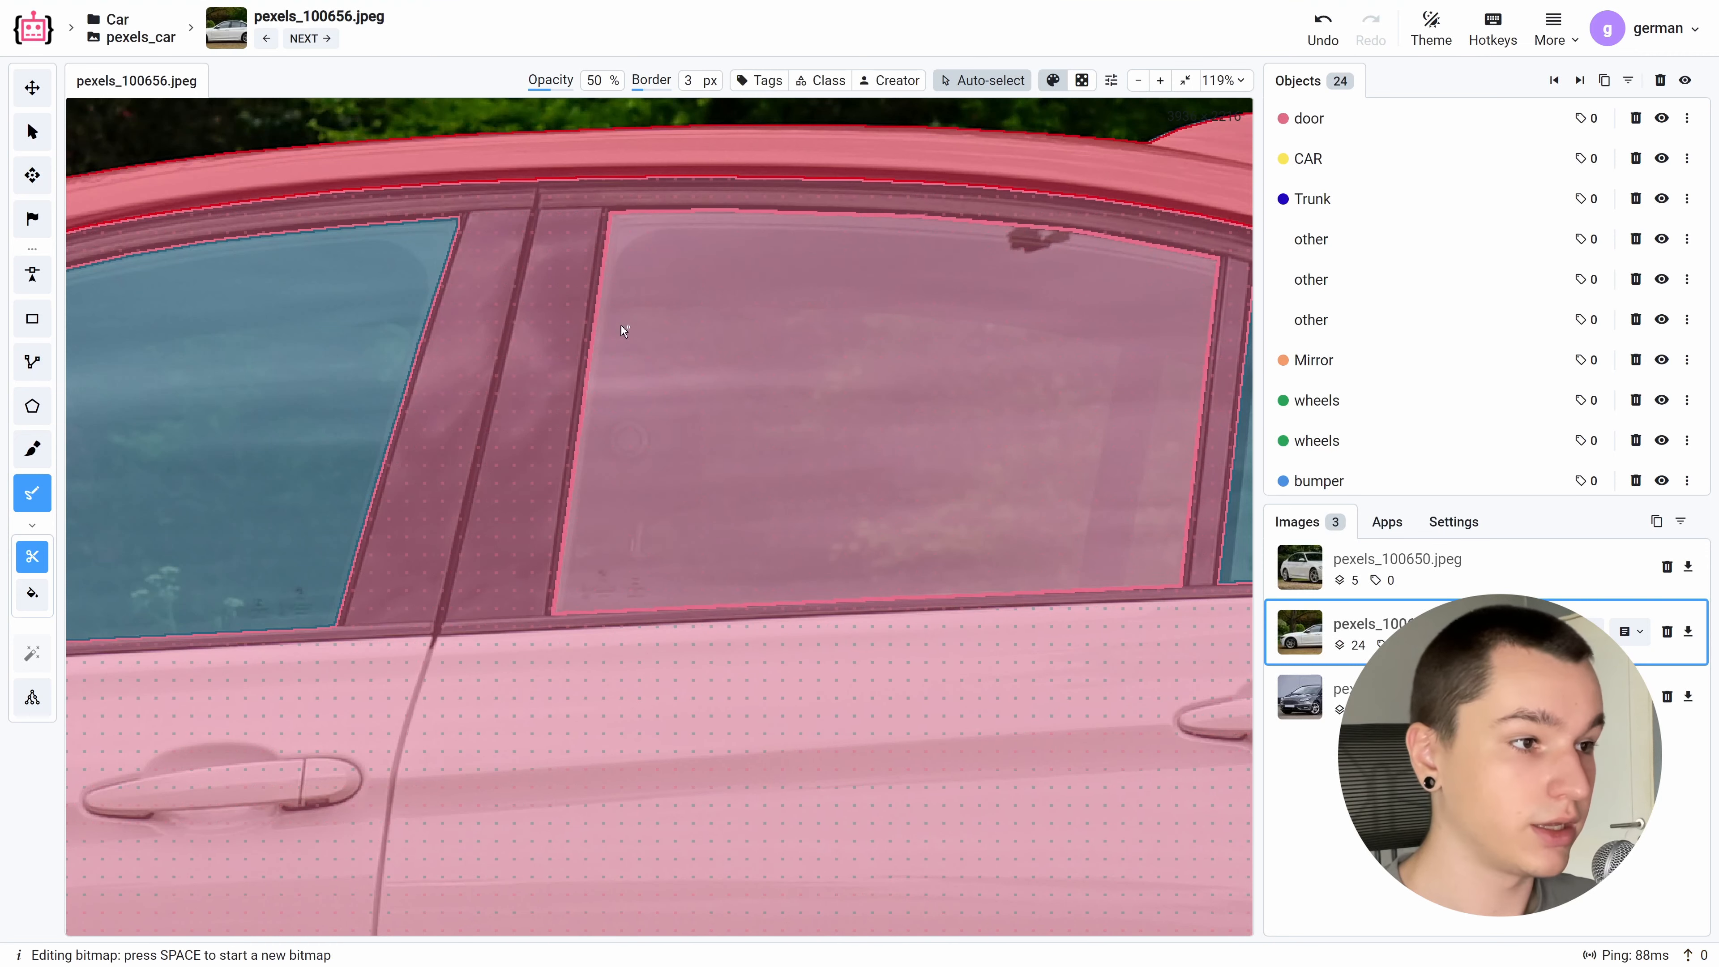
Select the separated rear door window mask and set the opacity of the figures to 100%.
left_click(32, 131)
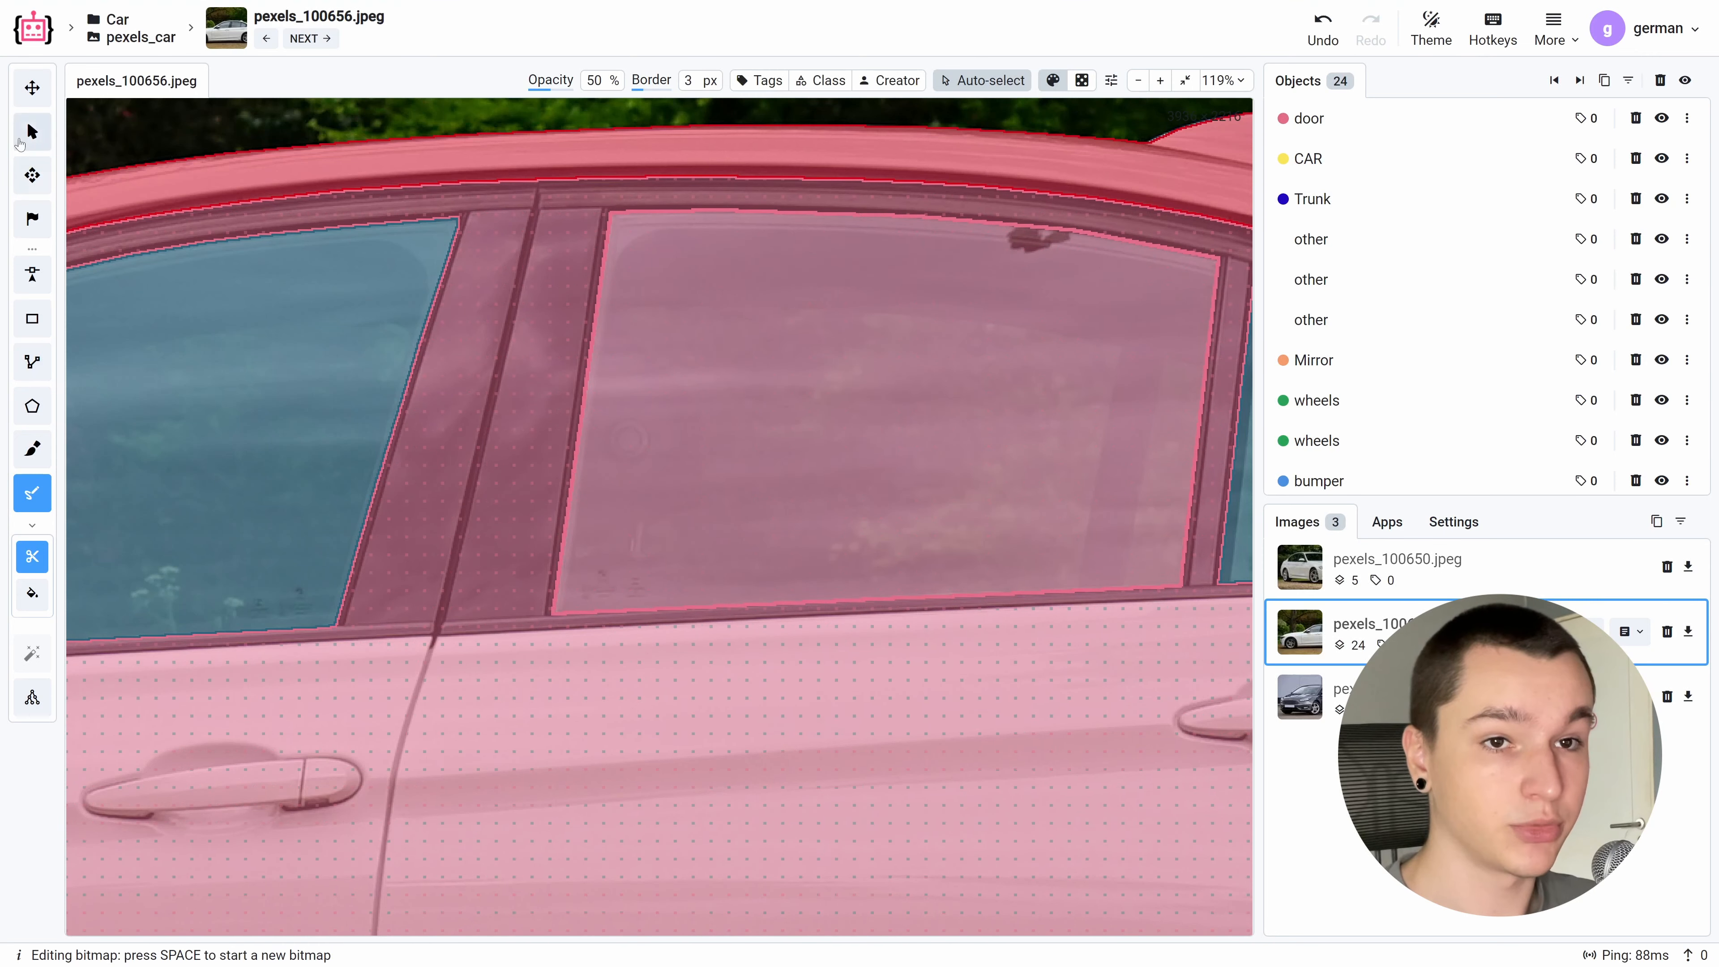
left_click(642, 296)
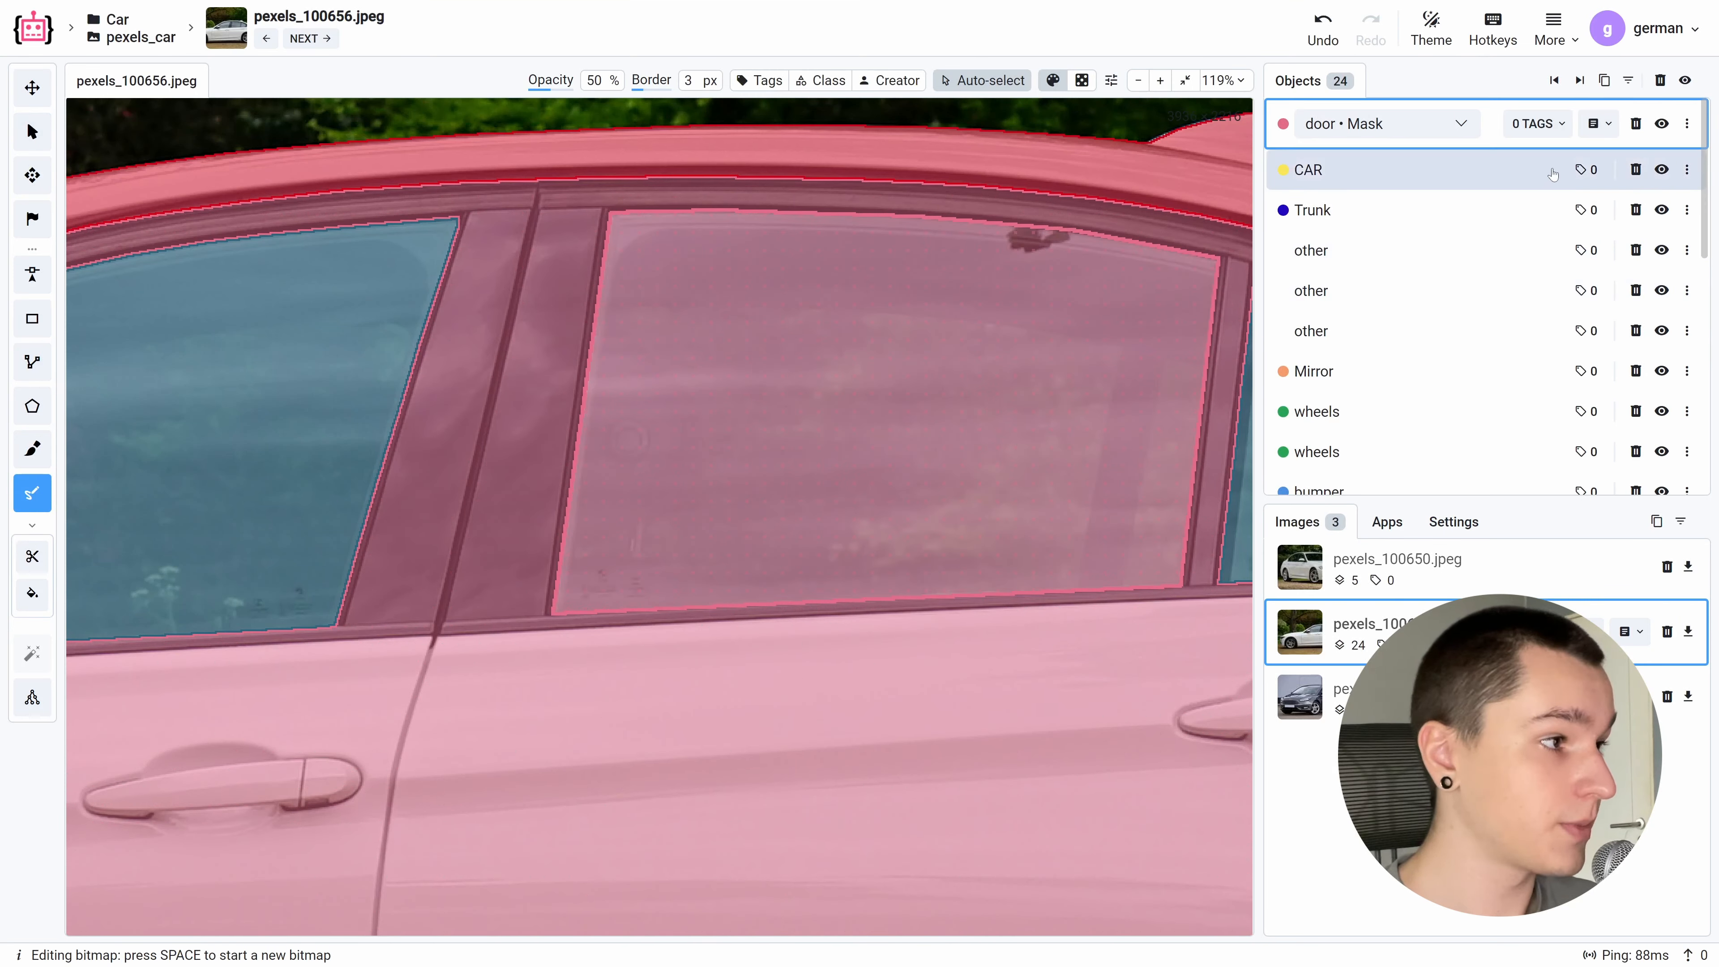
key("o")
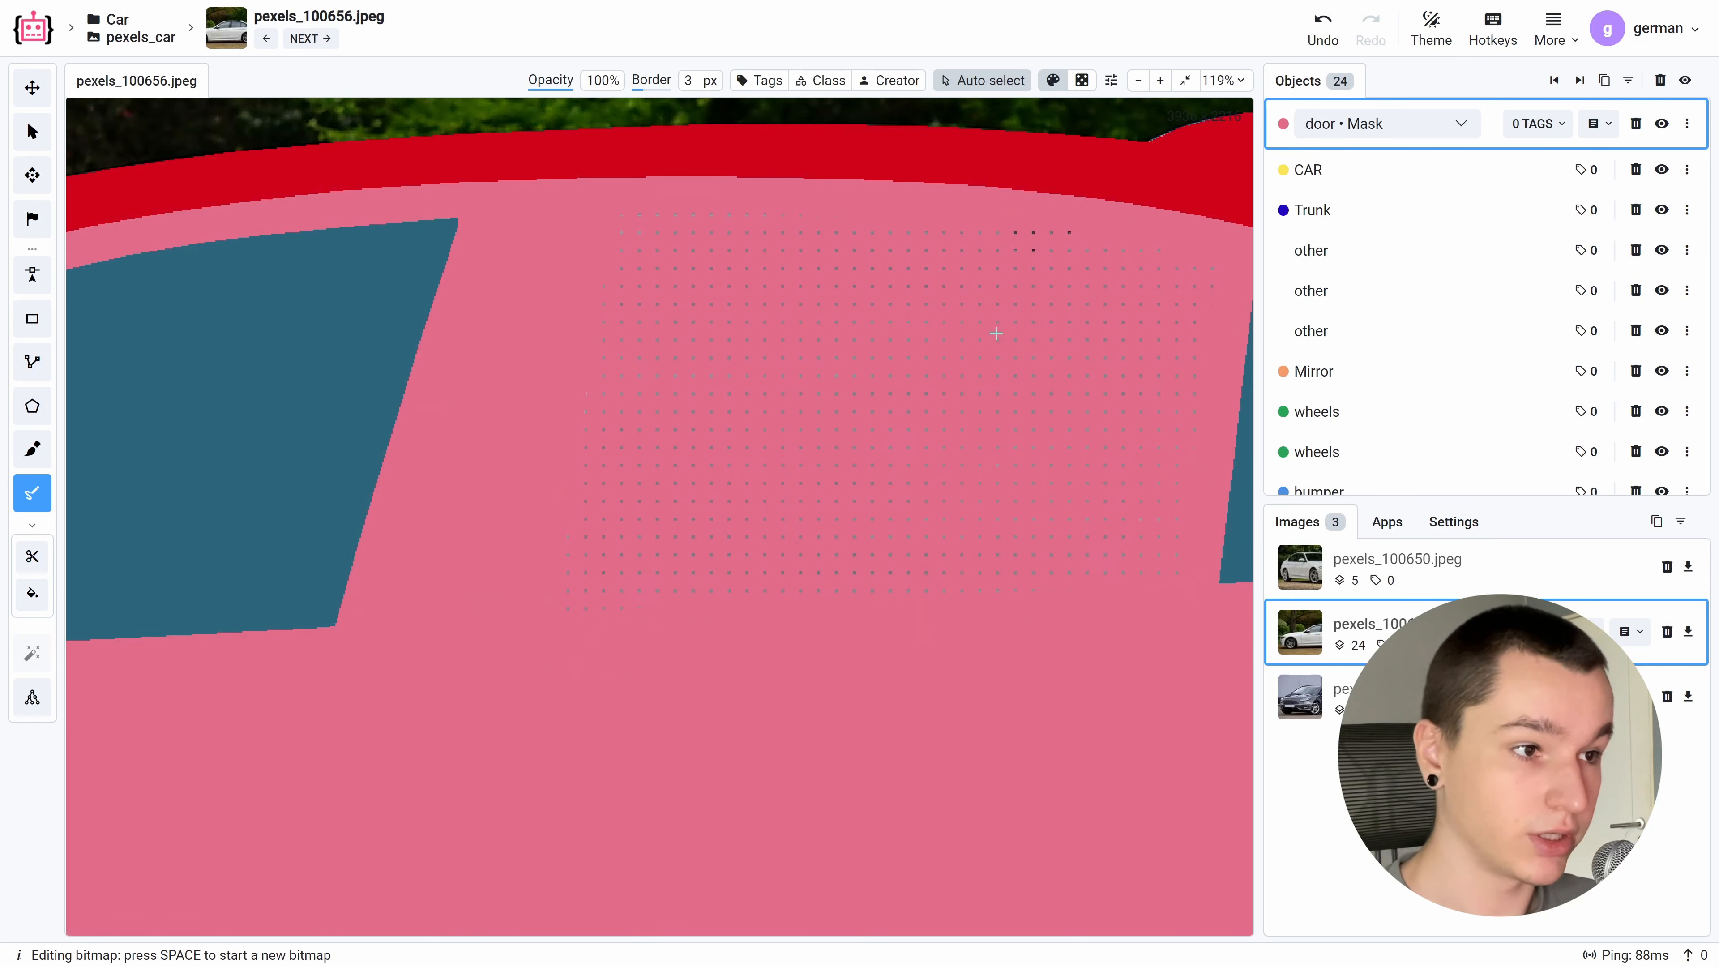
Hide and show the separated rear window mask to check its area, and change its class to Window.
left_click(1662, 124)
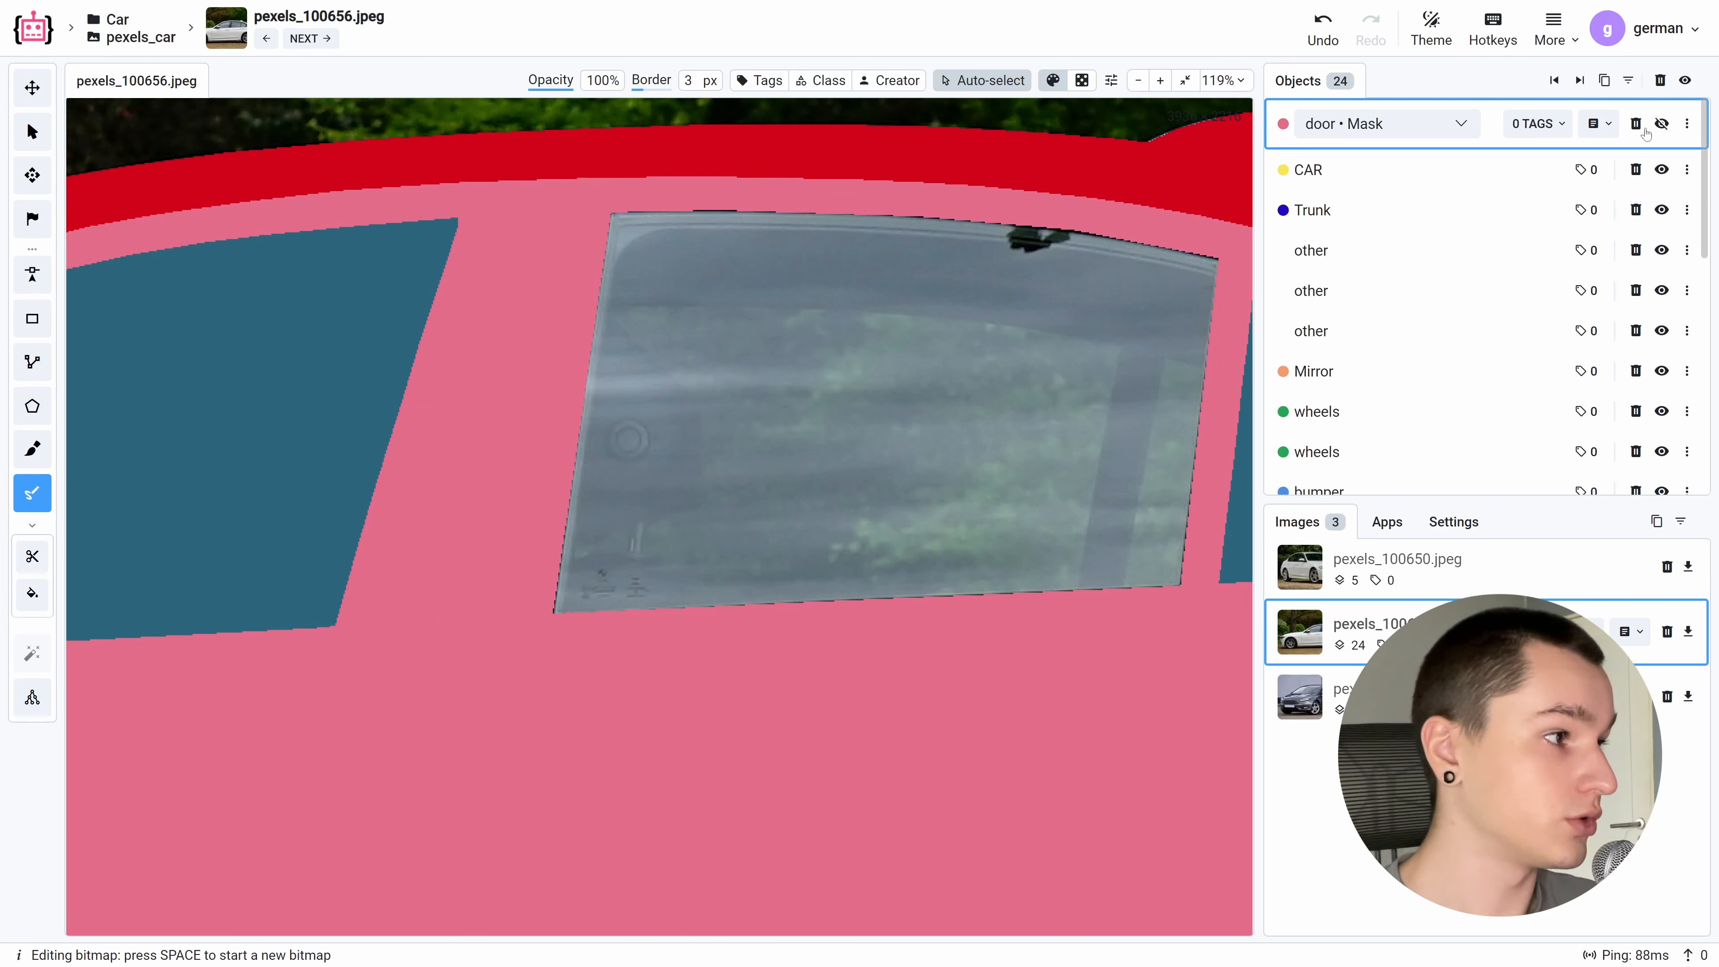
left_click(1666, 126)
left_click(1392, 128)
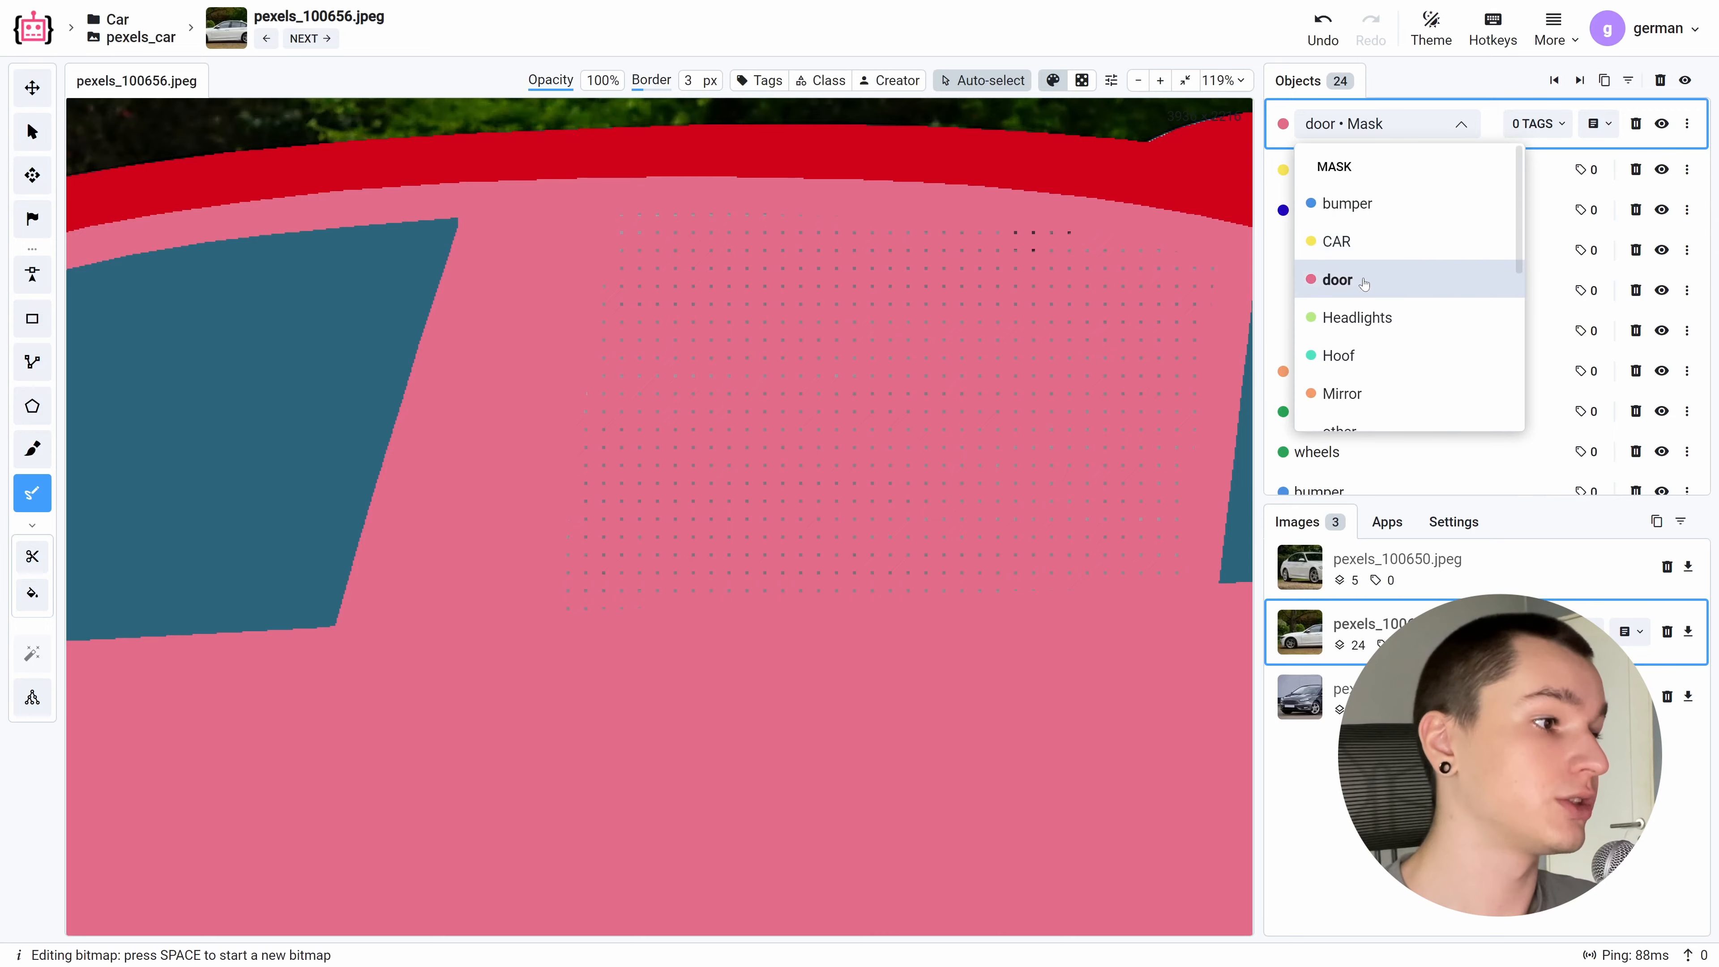
scroll(1363, 283, "down", 3)
left_click(1380, 290)
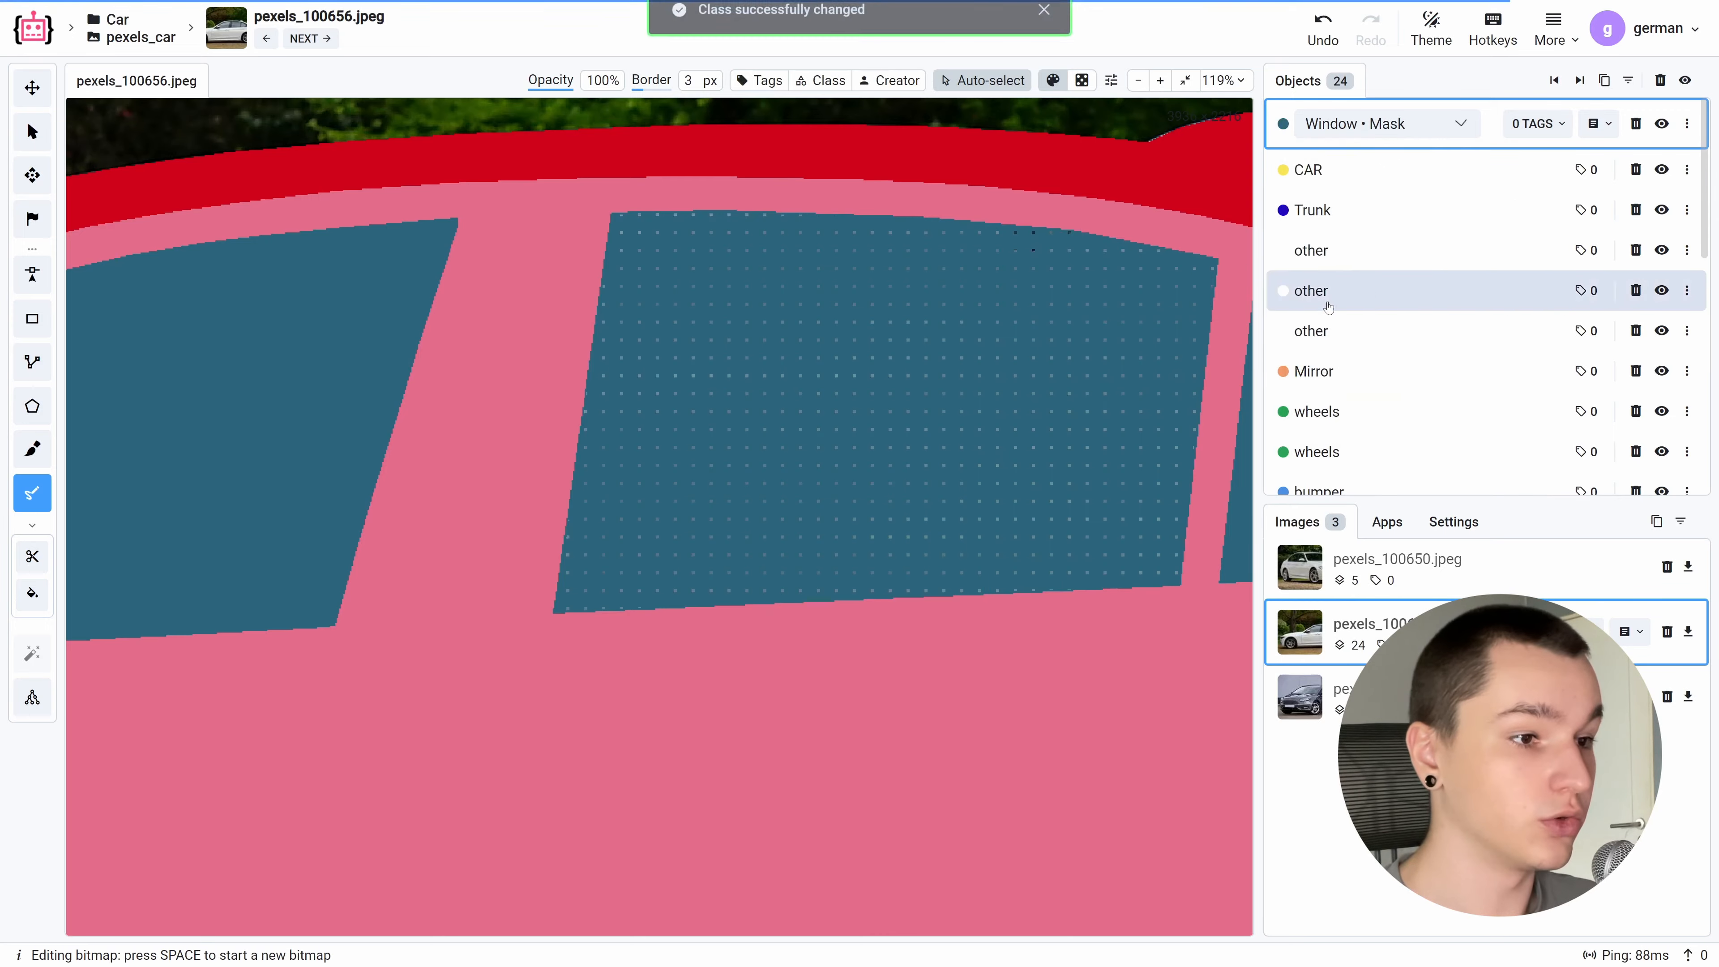